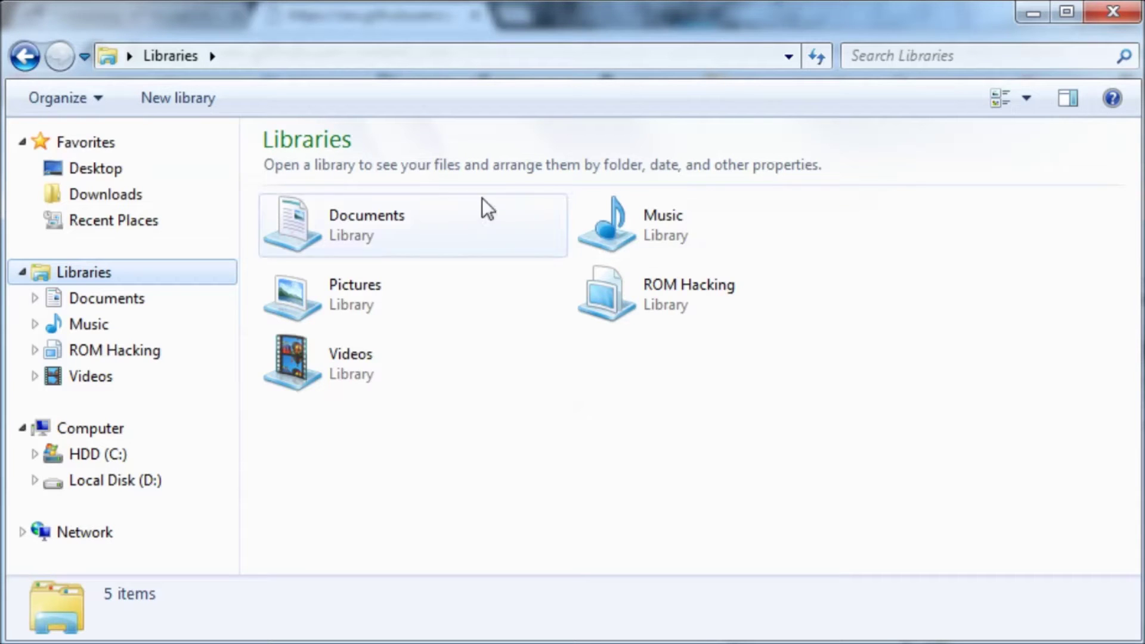
Step: Go to the Downloads folder and select the ELF to CIA folder
click(173, 188)
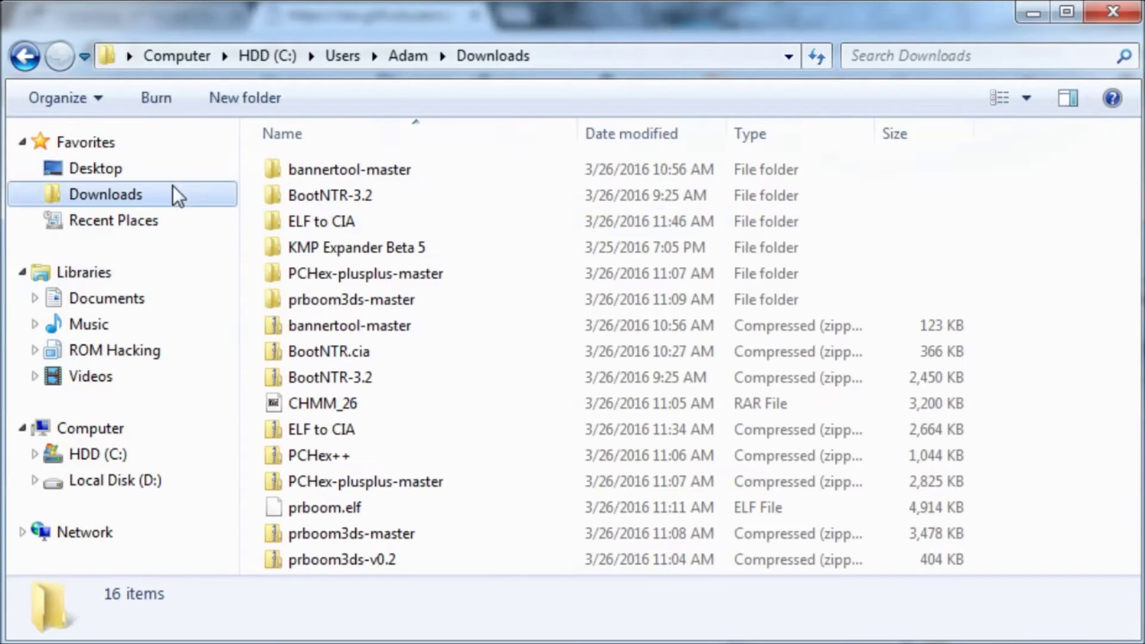
click(364, 219)
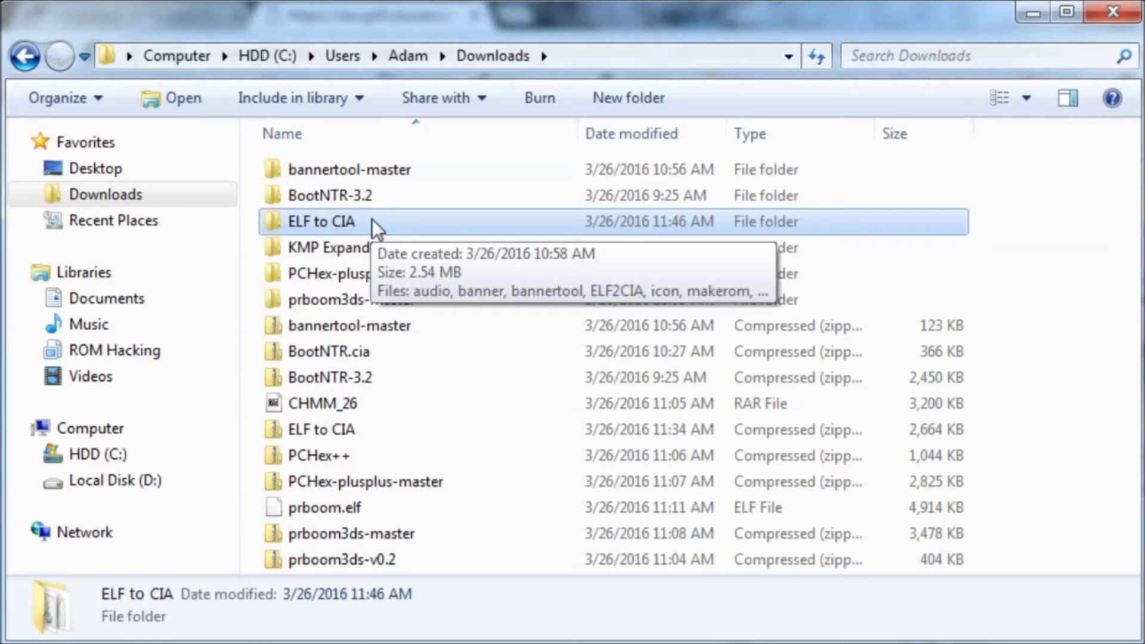
Step: Open the ELF to CIA folder and inspect the audio, banner and icon files' details
double_click(371, 219)
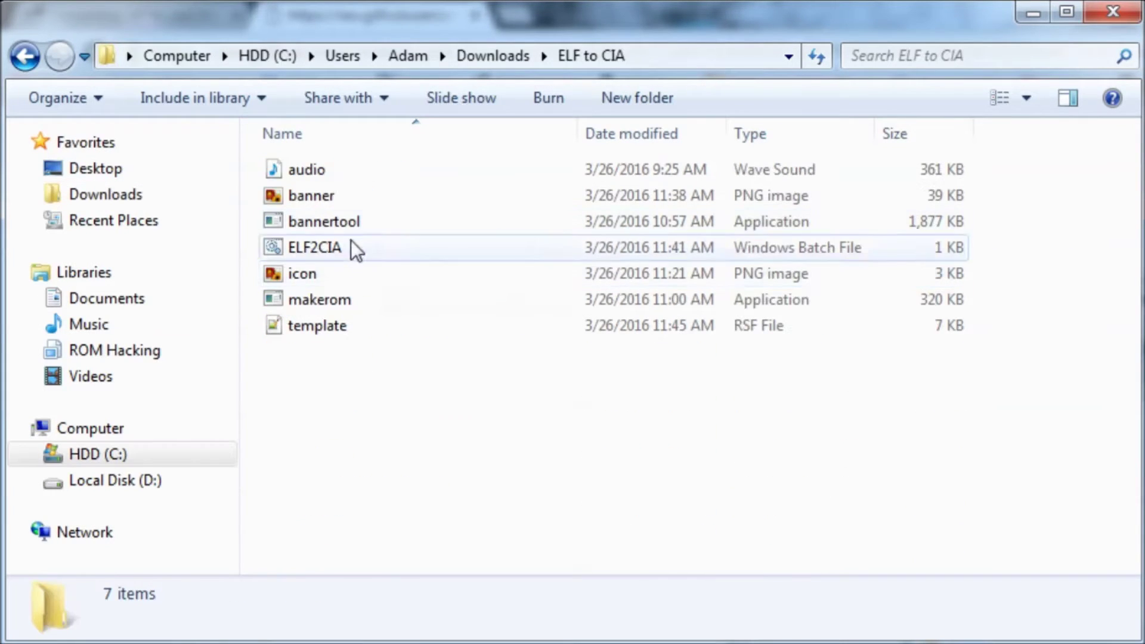
click(366, 170)
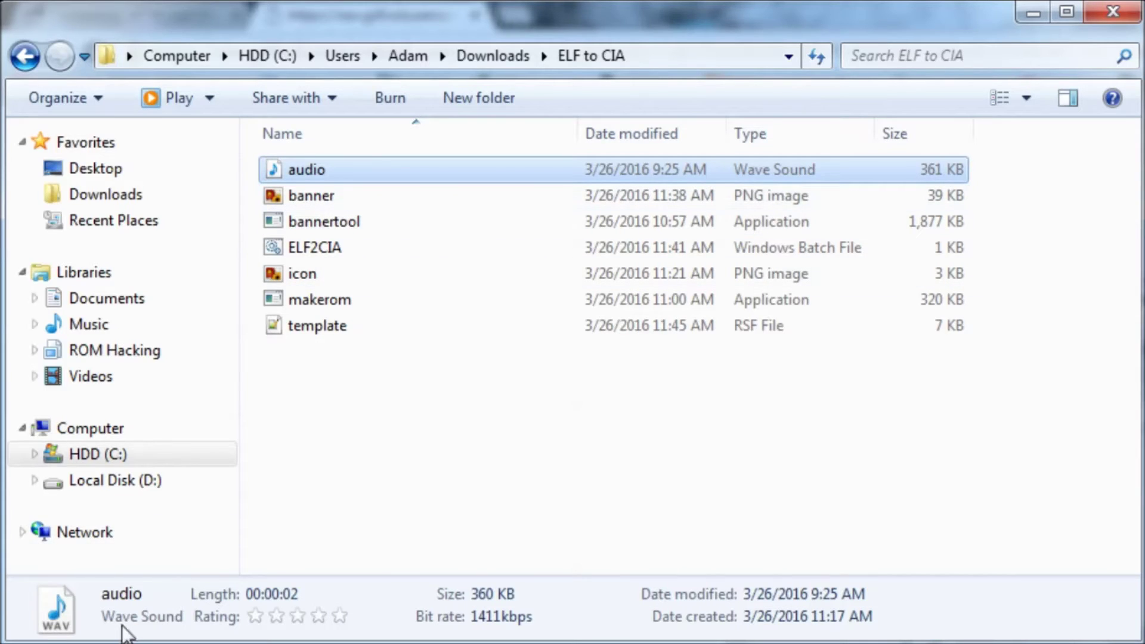
click(358, 196)
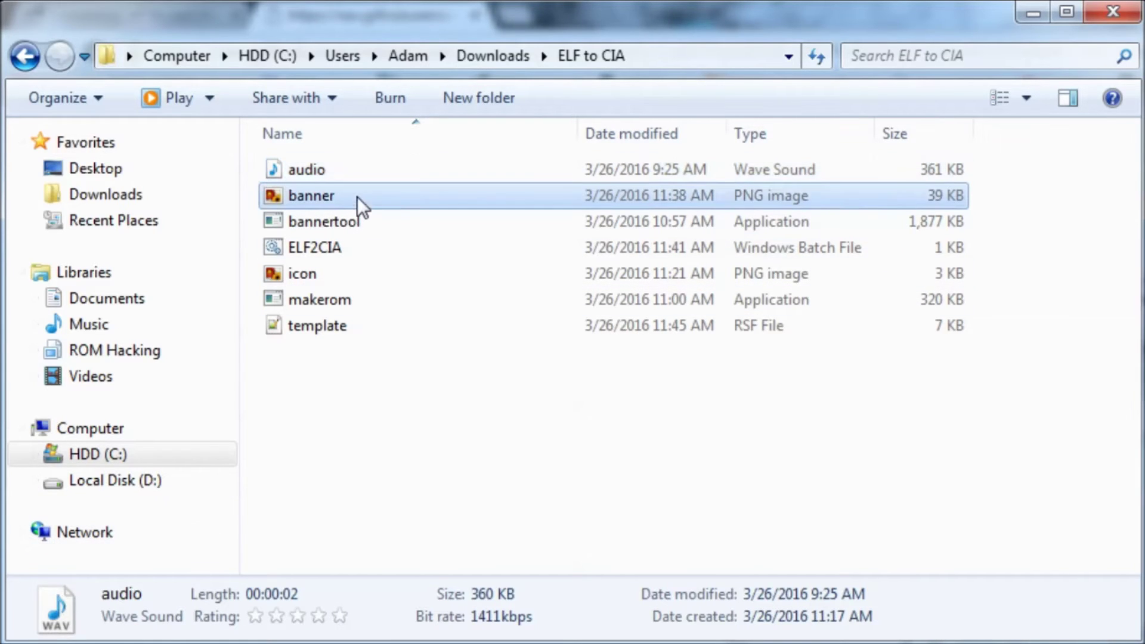
click(344, 274)
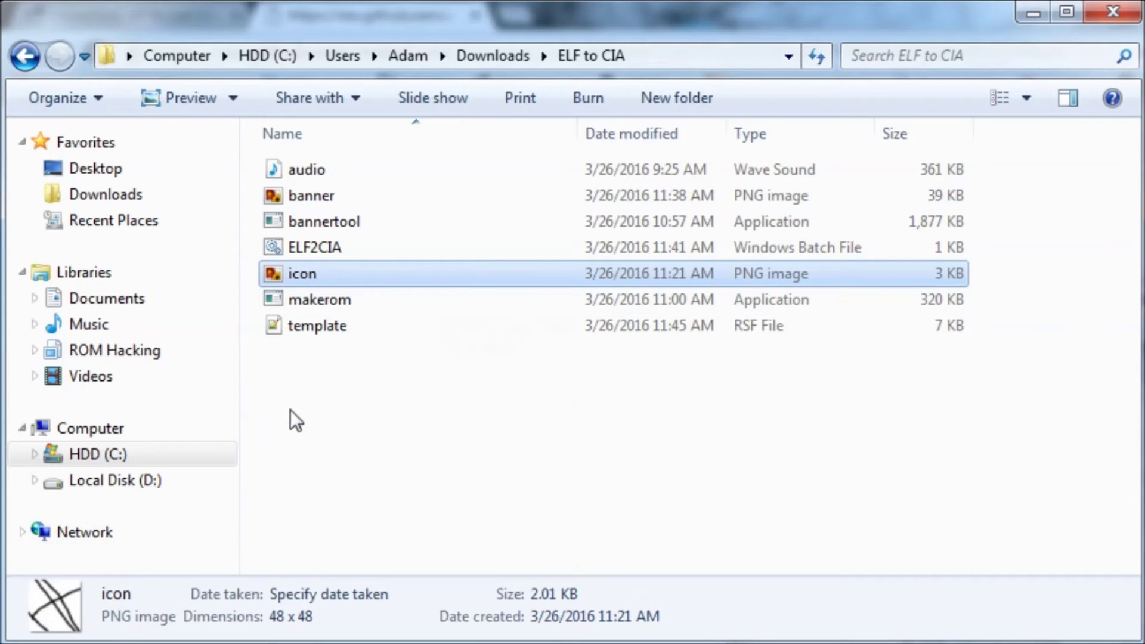
ctrl+click(364, 196)
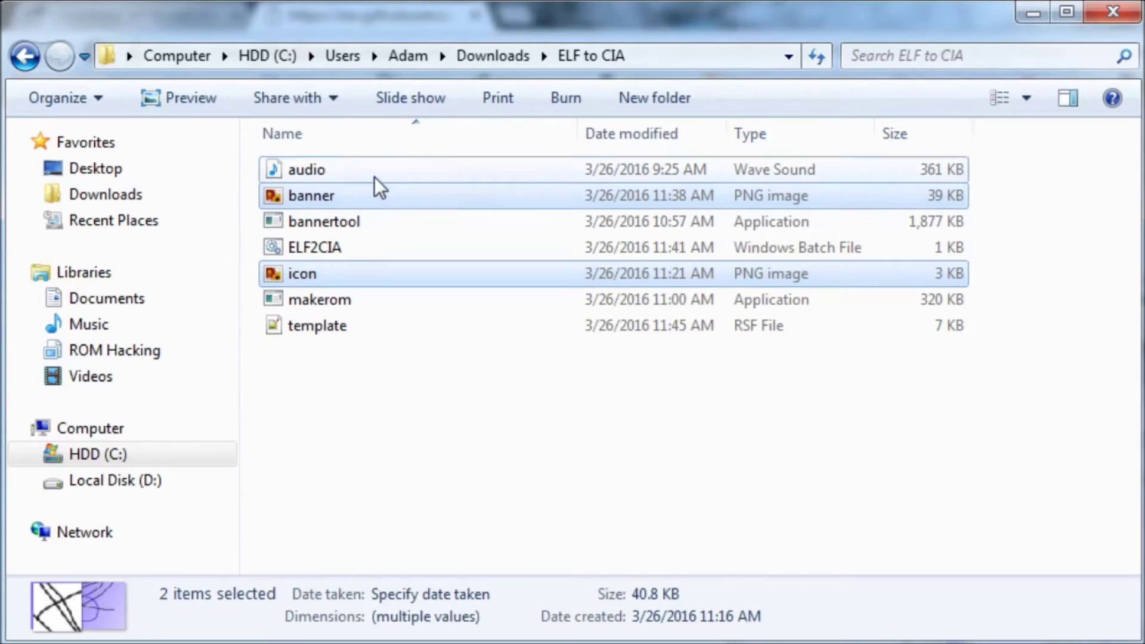
ctrl+click(374, 173)
click(469, 406)
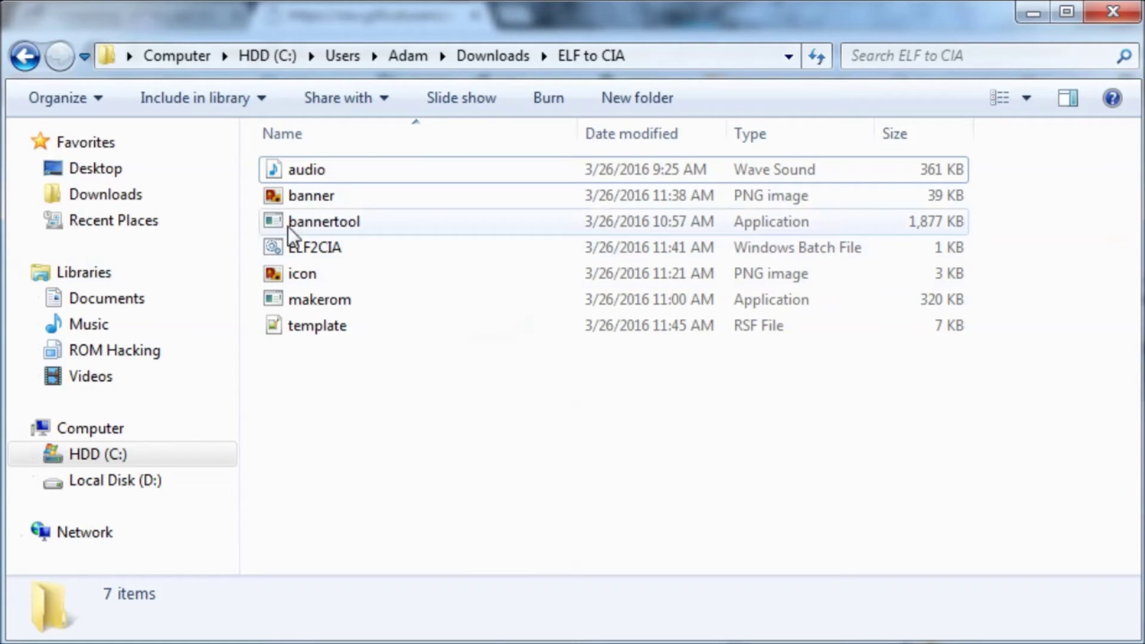
Step: Copy prboom.elf from Downloads and paste it into the ELF to CIA folder
click(194, 203)
click(382, 508)
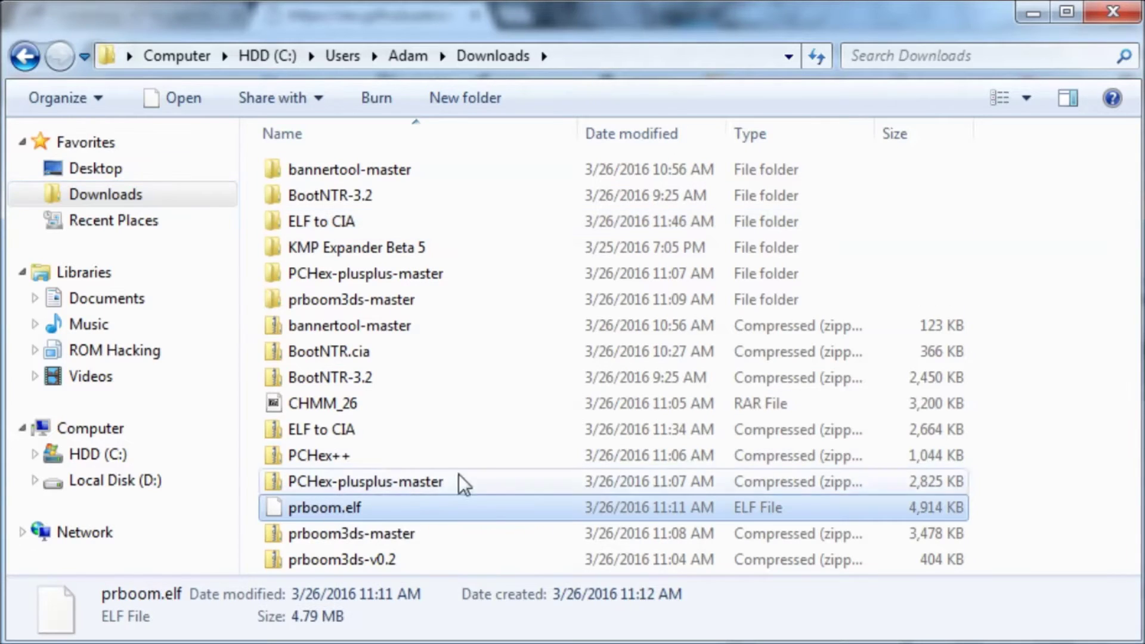
right_click(370, 513)
click(438, 368)
double_click(370, 232)
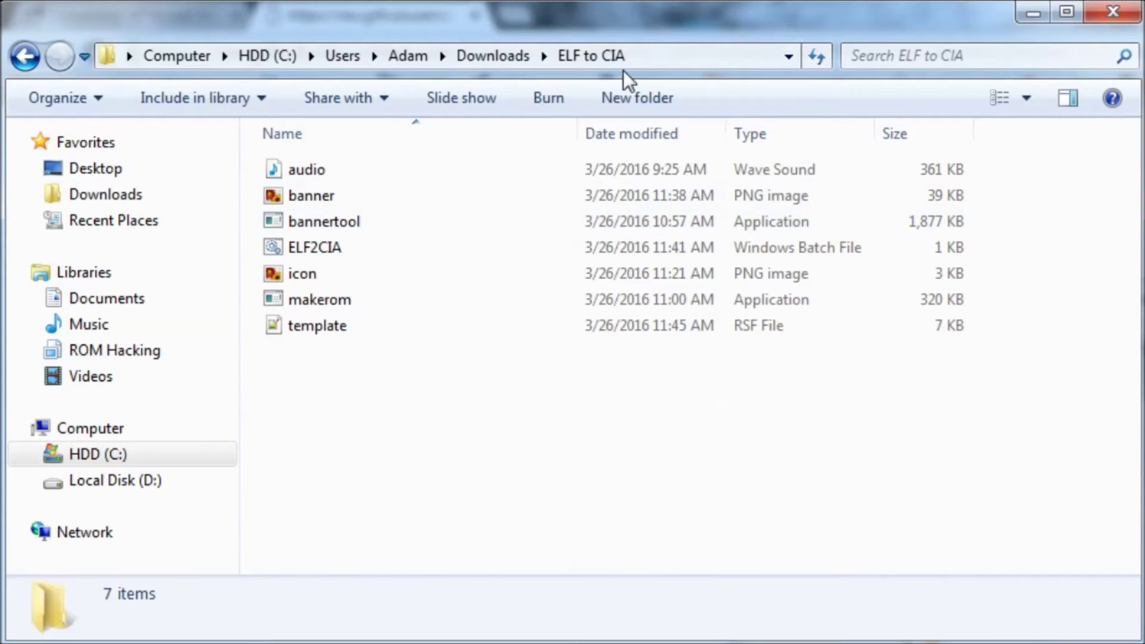
right_click(315, 361)
click(366, 529)
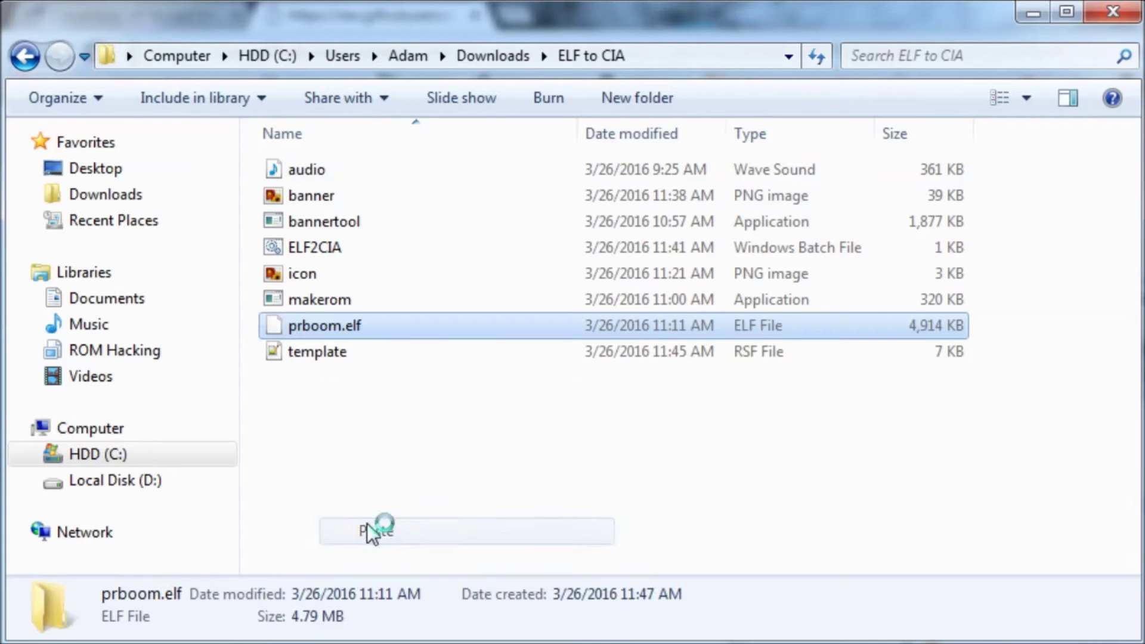
Step: Rename the pasted prboom.elf to homebrew.elf
click(347, 327)
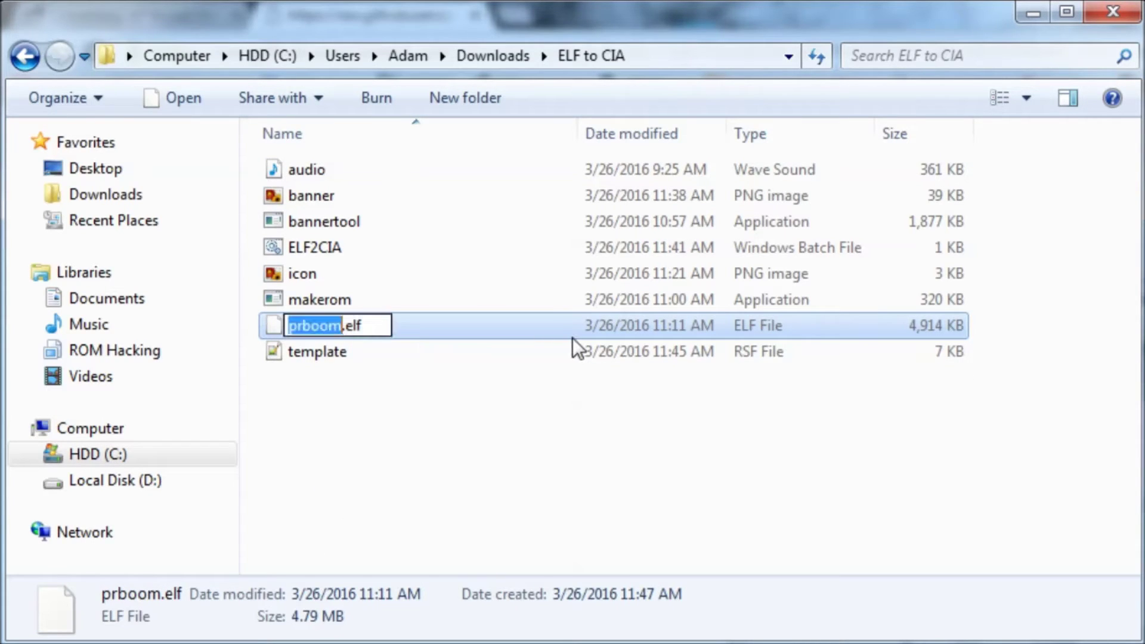
text(homebrew)
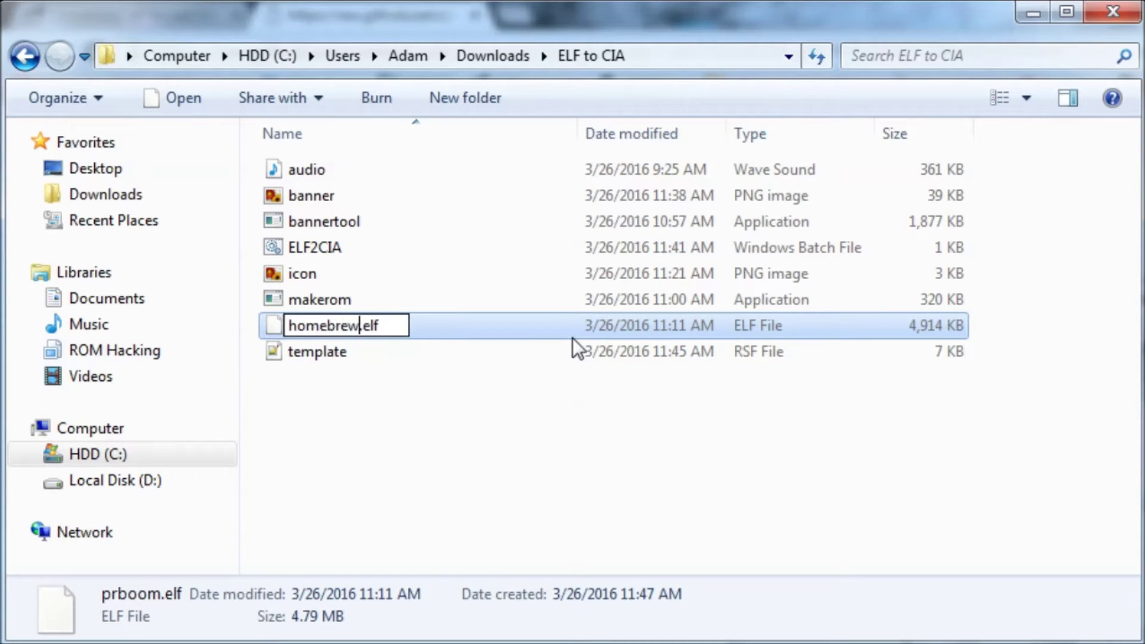
key(Return)
click(417, 403)
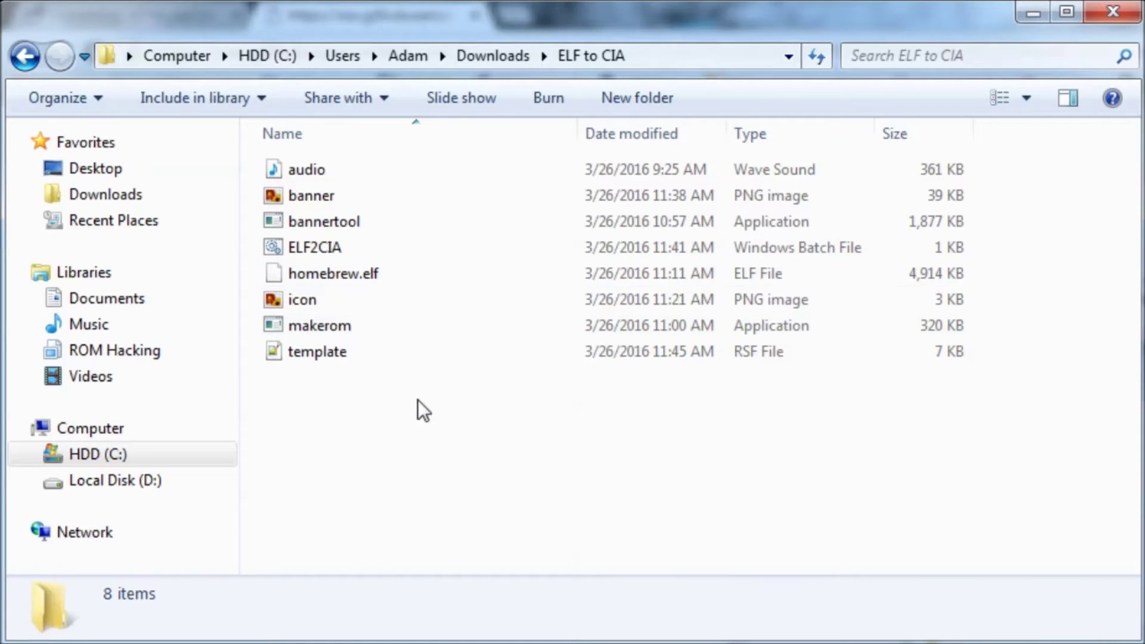
Step: Play the audio file, then check the banner and icon image details
double_click(343, 172)
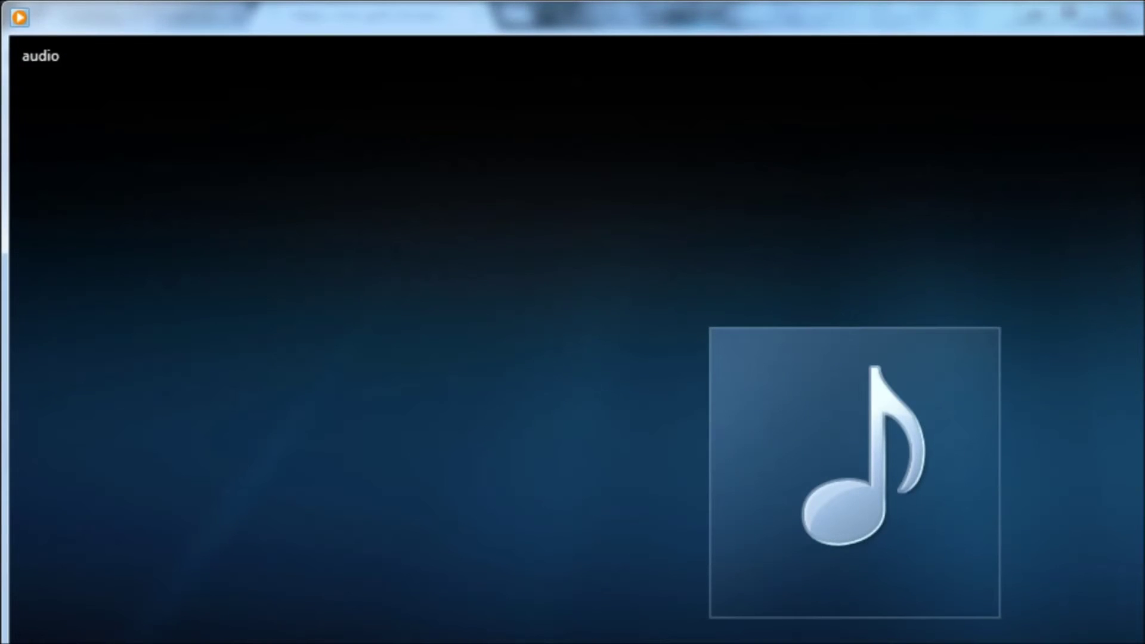
key(alt+F4)
click(367, 195)
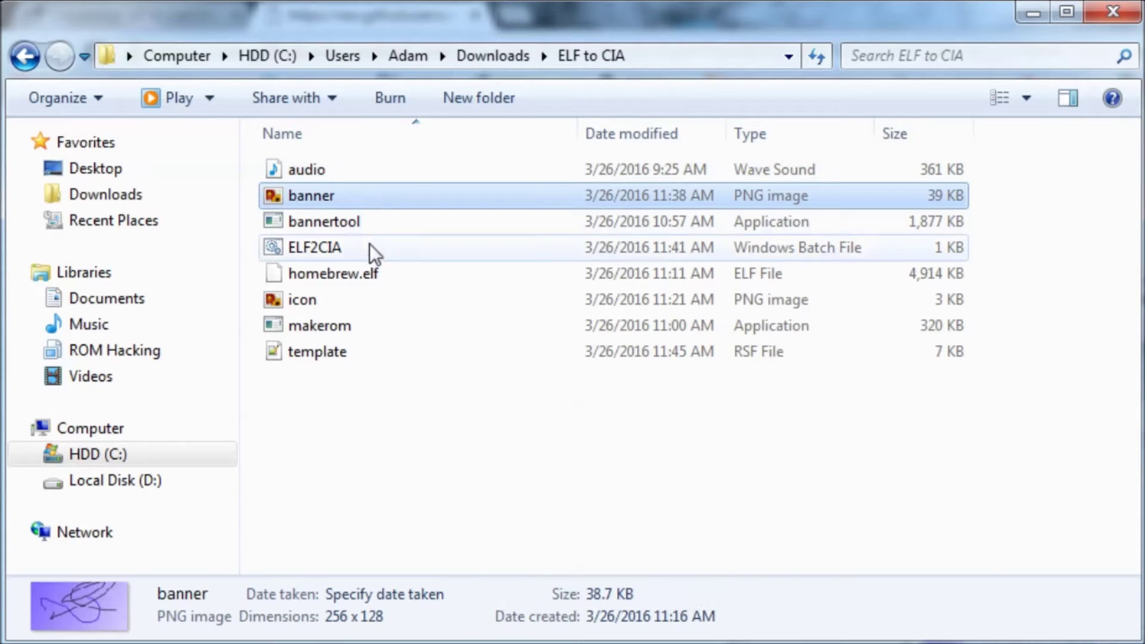
click(359, 299)
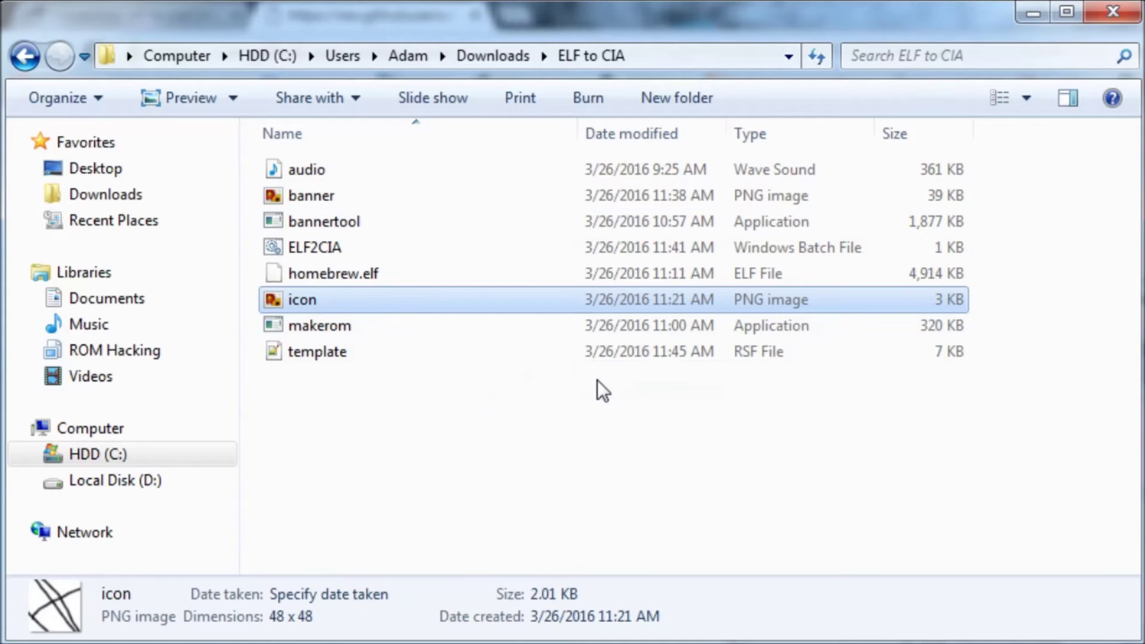
Step: Edit the ELF2CIA script, replacing both PrBoom3DS titles with Doom
click(344, 246)
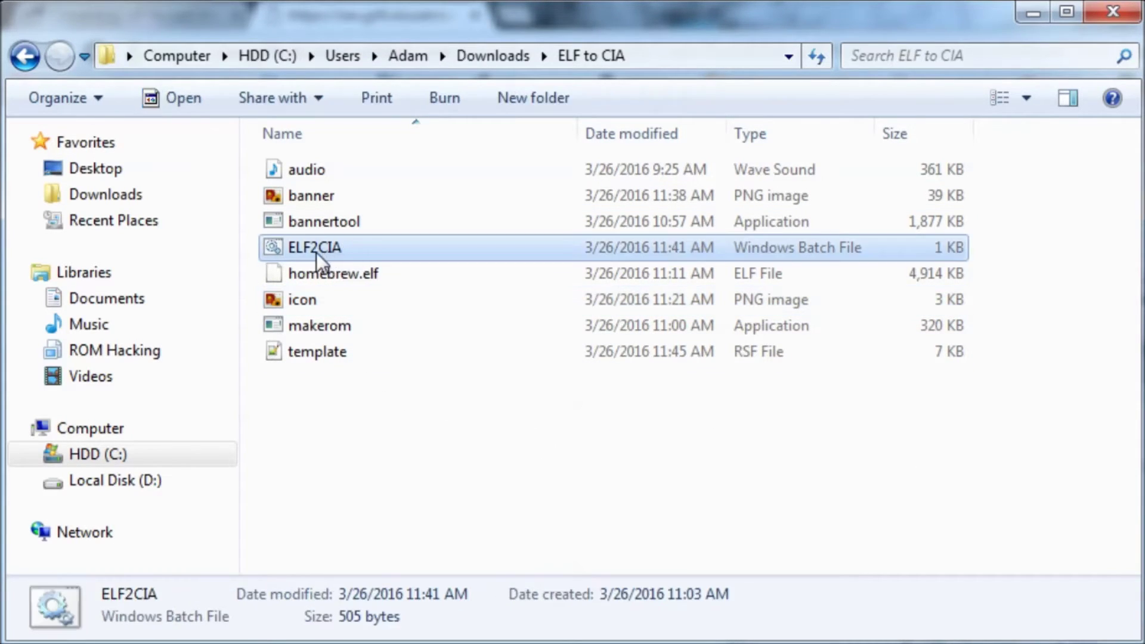
right_click(316, 252)
click(349, 295)
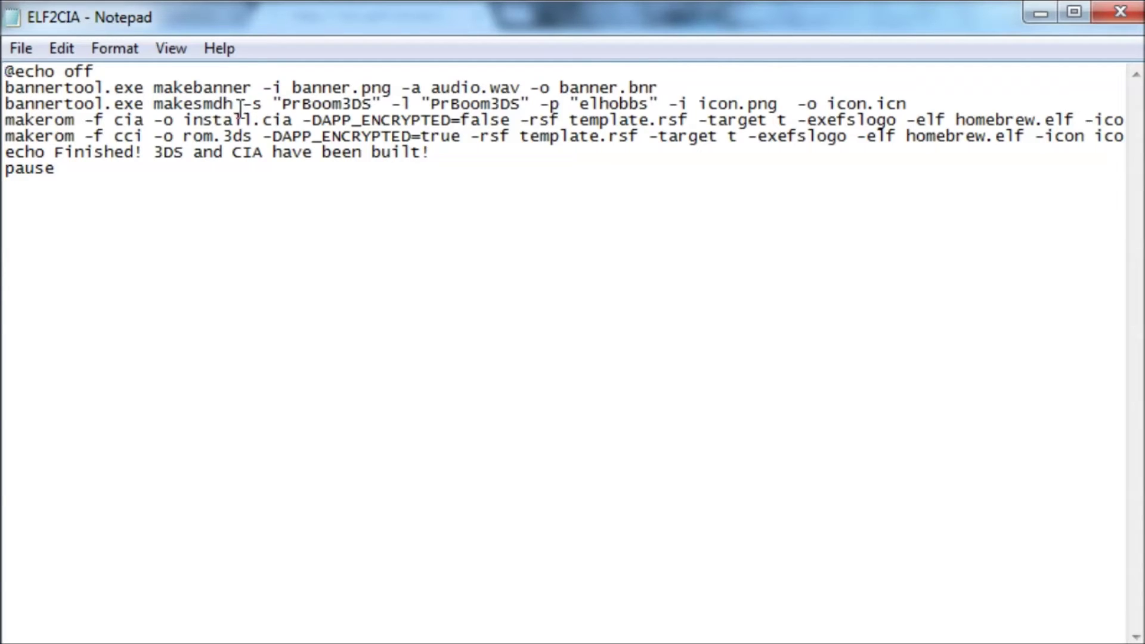
drag(283, 105, 362, 96)
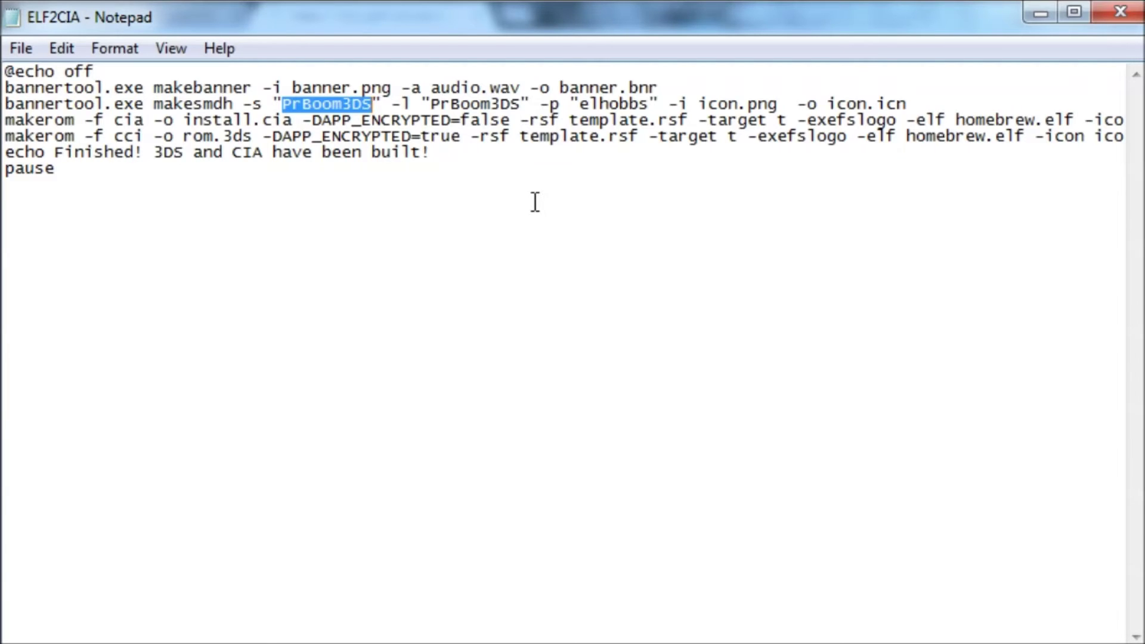
text(Doom)
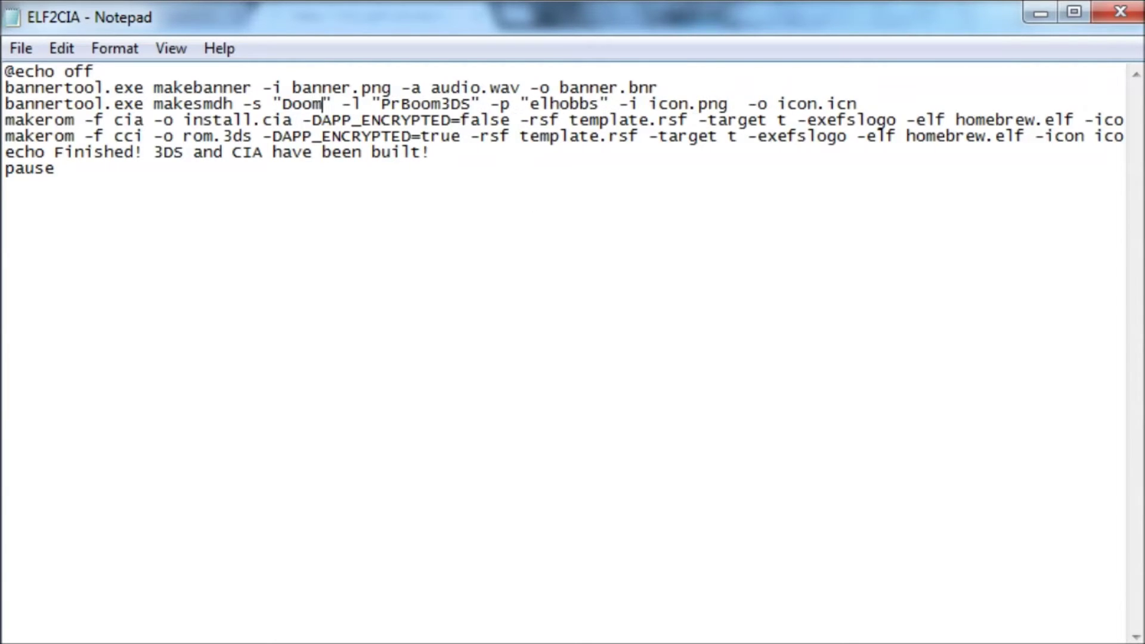
drag(385, 105, 471, 107)
text(Doom)
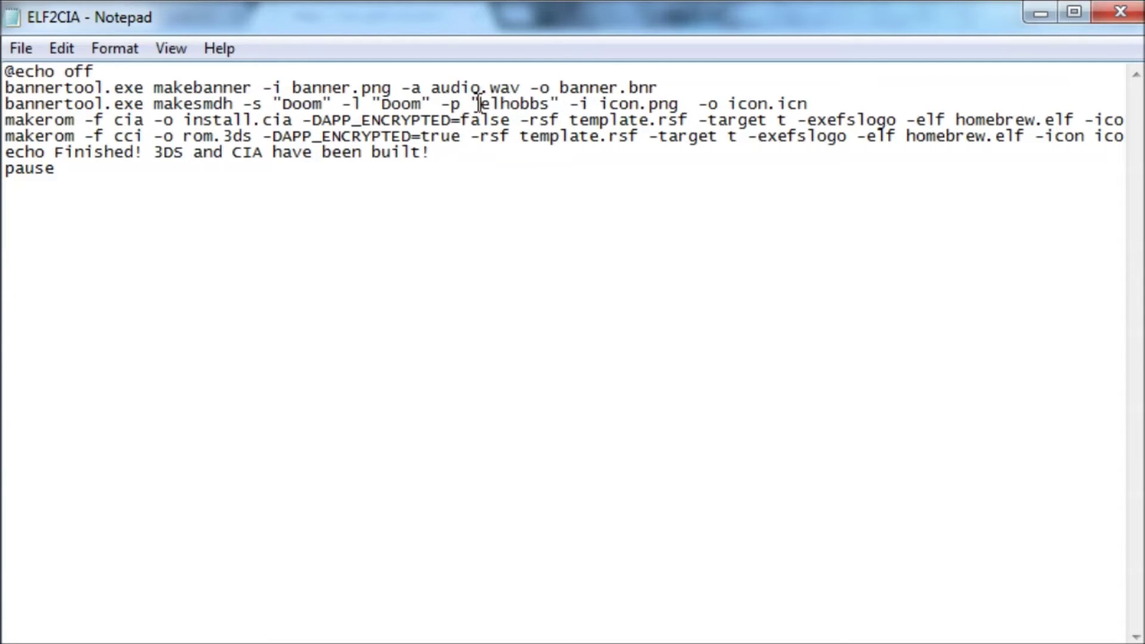
Step: Leave the publisher unchanged, save the ELF2CIA script and close Notepad
drag(480, 106, 549, 105)
click(550, 104)
click(20, 47)
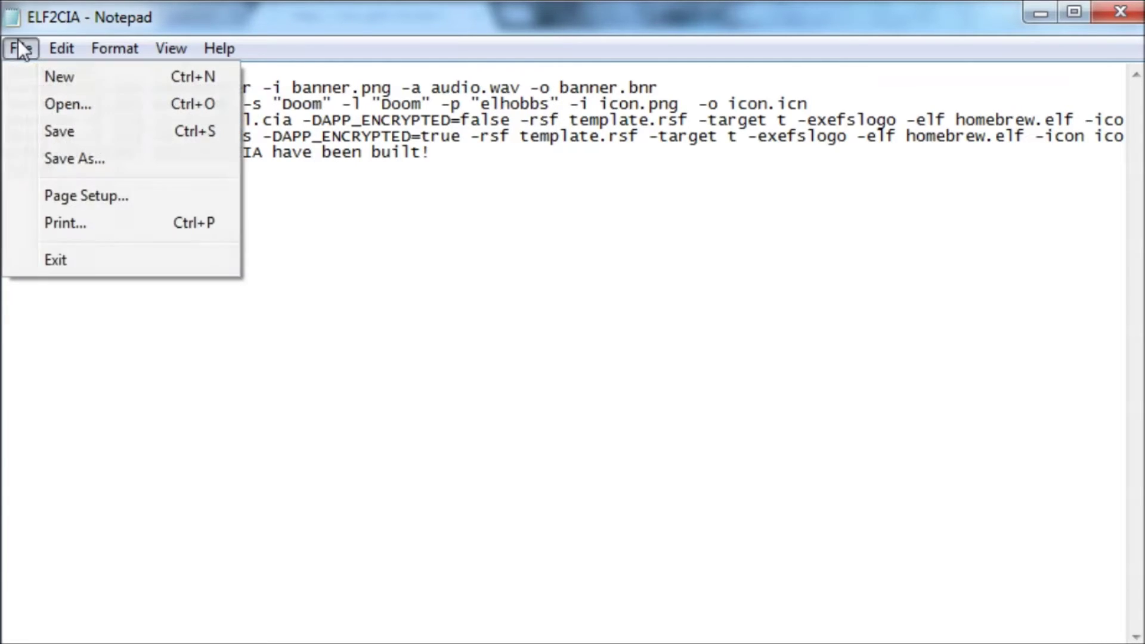
click(60, 132)
click(334, 183)
click(1120, 12)
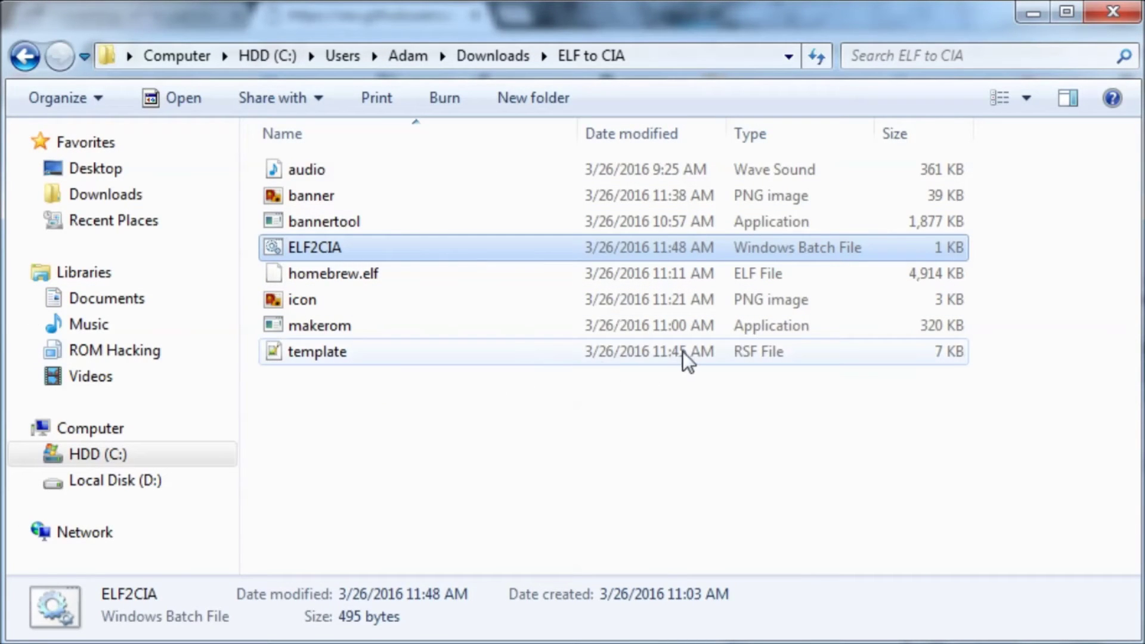
Step: Open template.rsf in Notepad++ and reposition the editor window
click(736, 354)
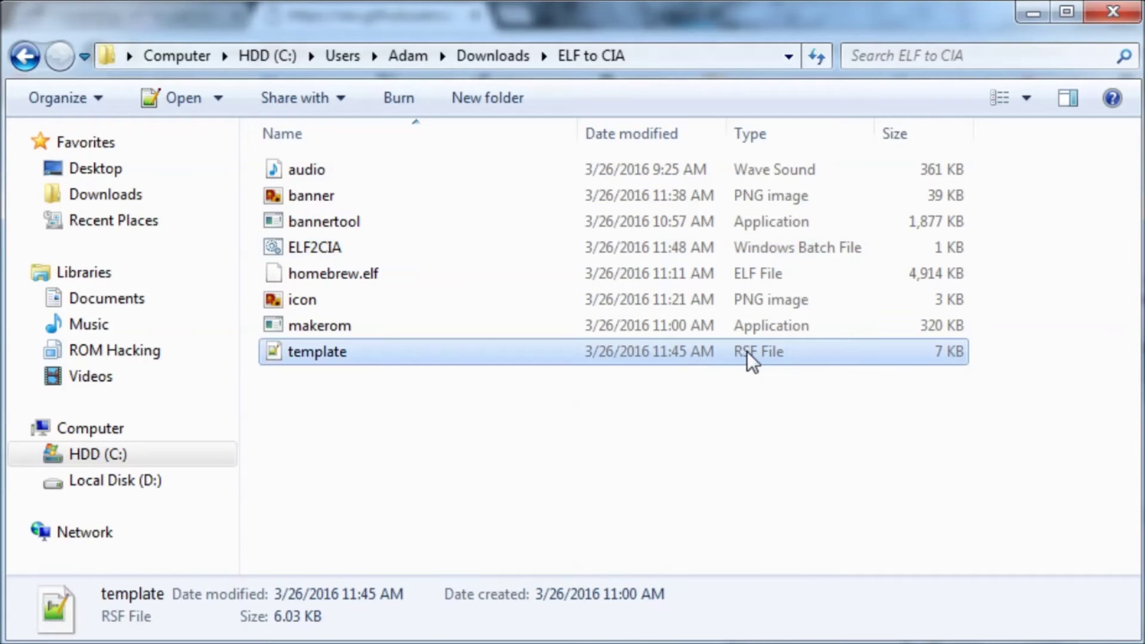
right_click(337, 356)
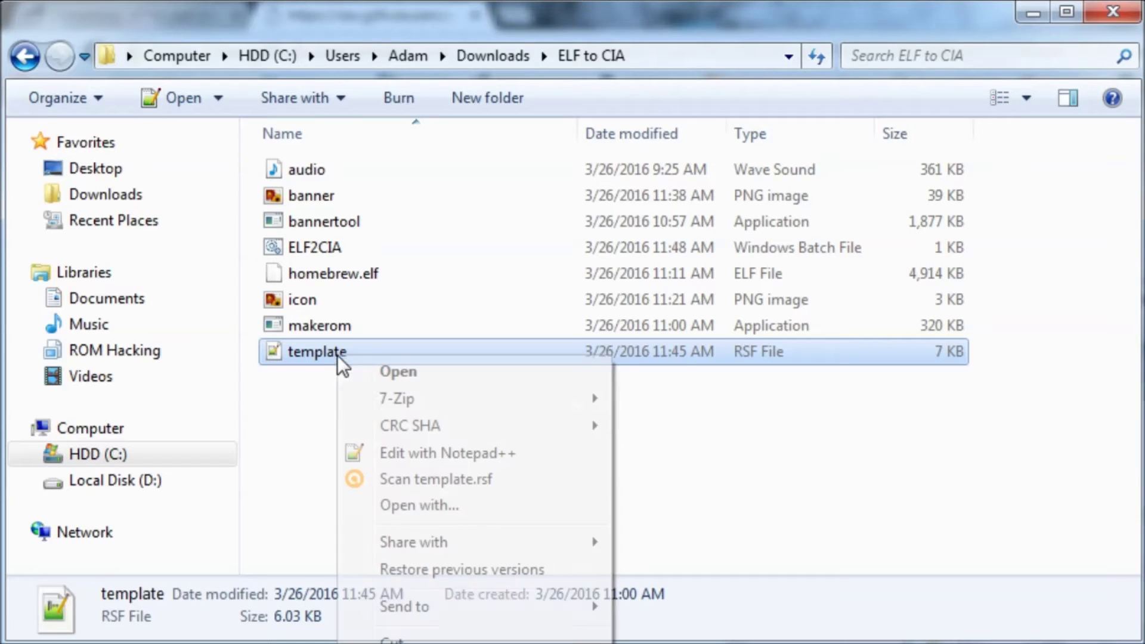
click(463, 448)
drag(781, 33, 571, 8)
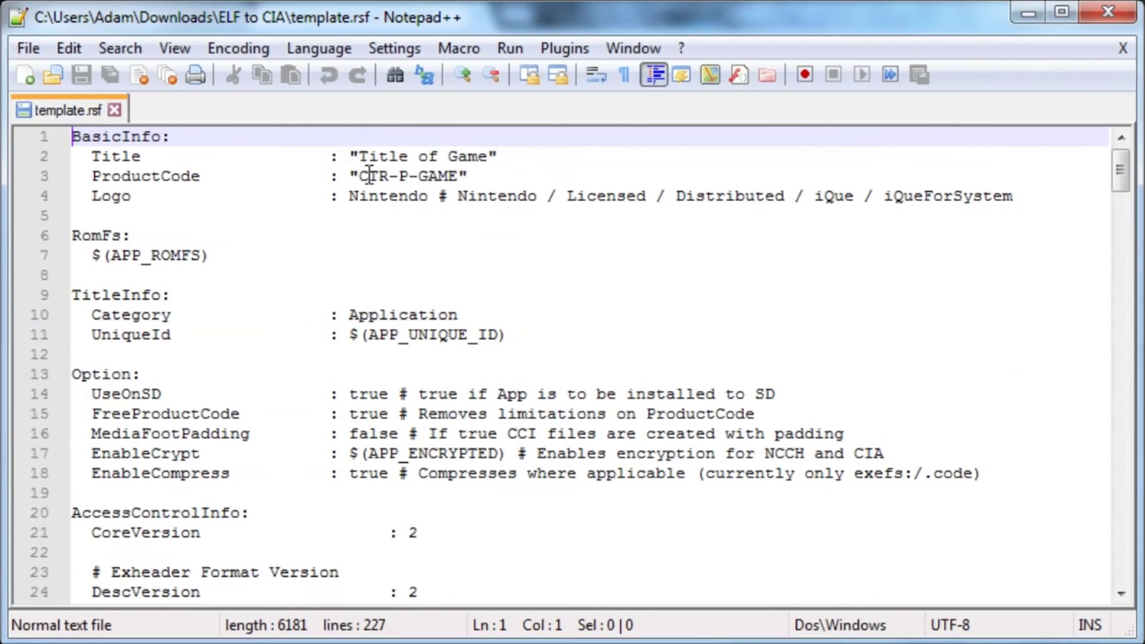
Step: Replace 'Title of Game' with Doom and change ProductCode to CTR-P-DOOM
click(394, 158)
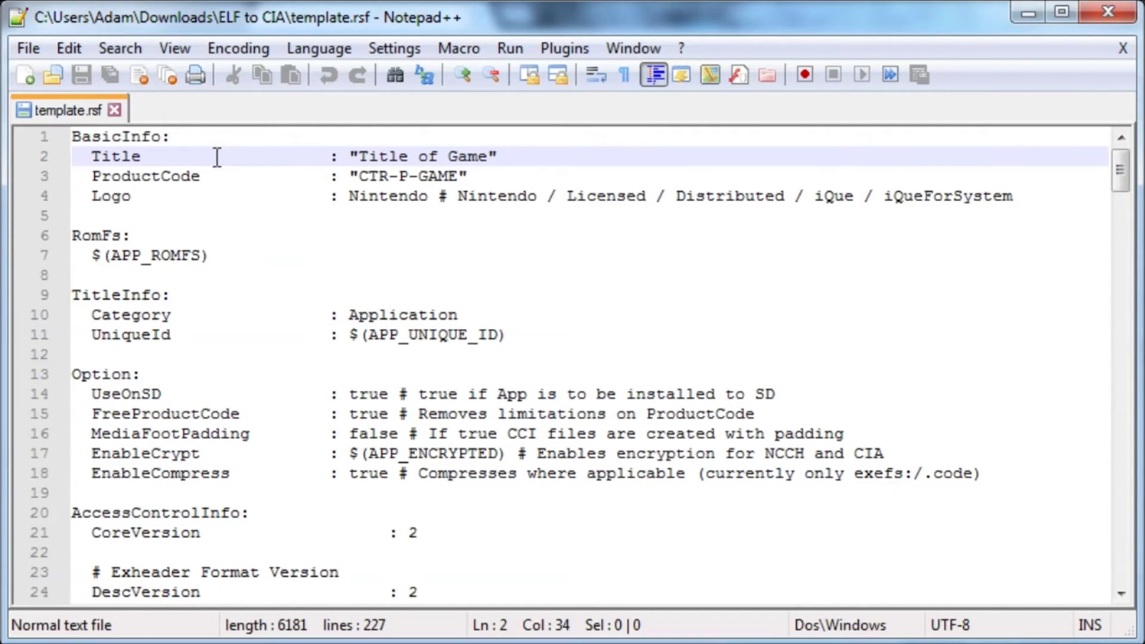
drag(361, 156, 487, 154)
text(Doom)
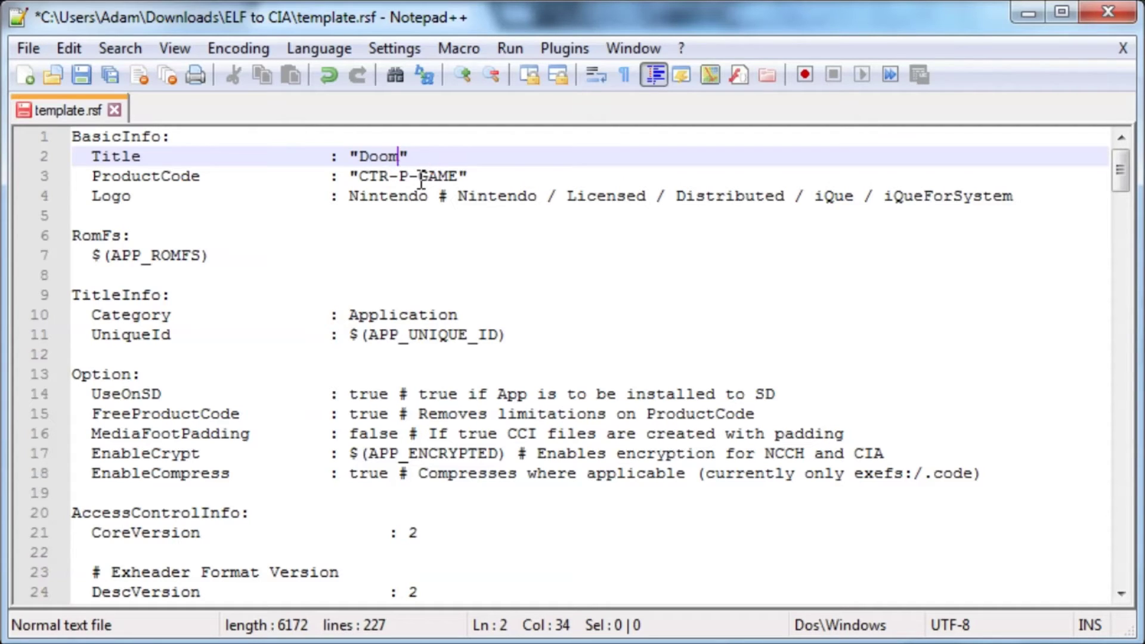
drag(420, 177, 461, 170)
text(DOOM)
click(357, 177)
click(408, 196)
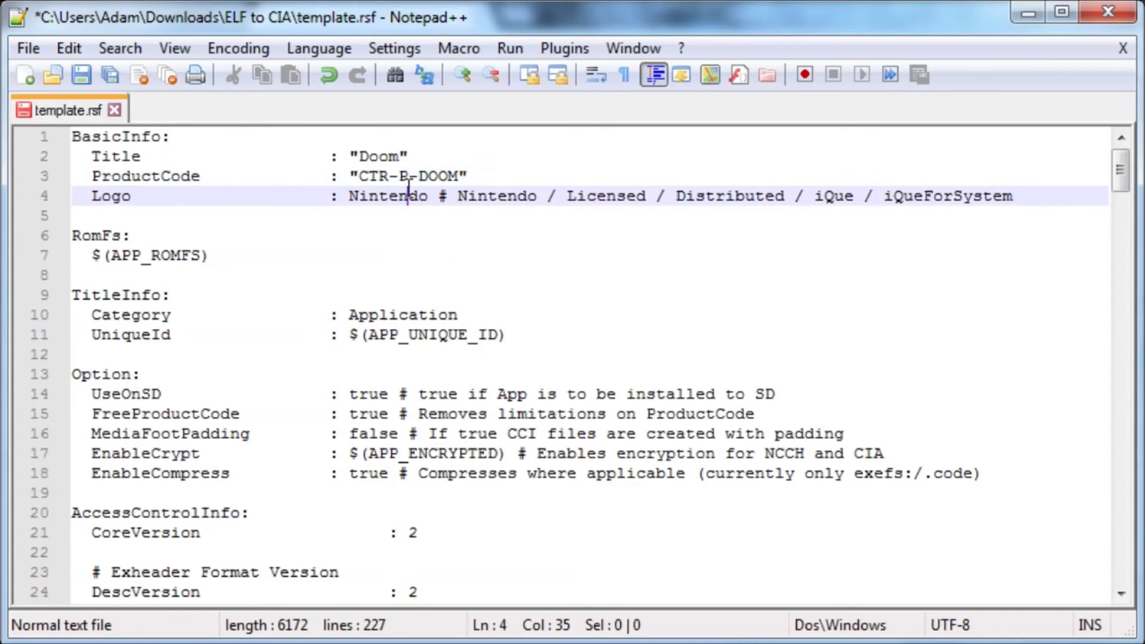
drag(350, 202, 556, 198)
click(612, 251)
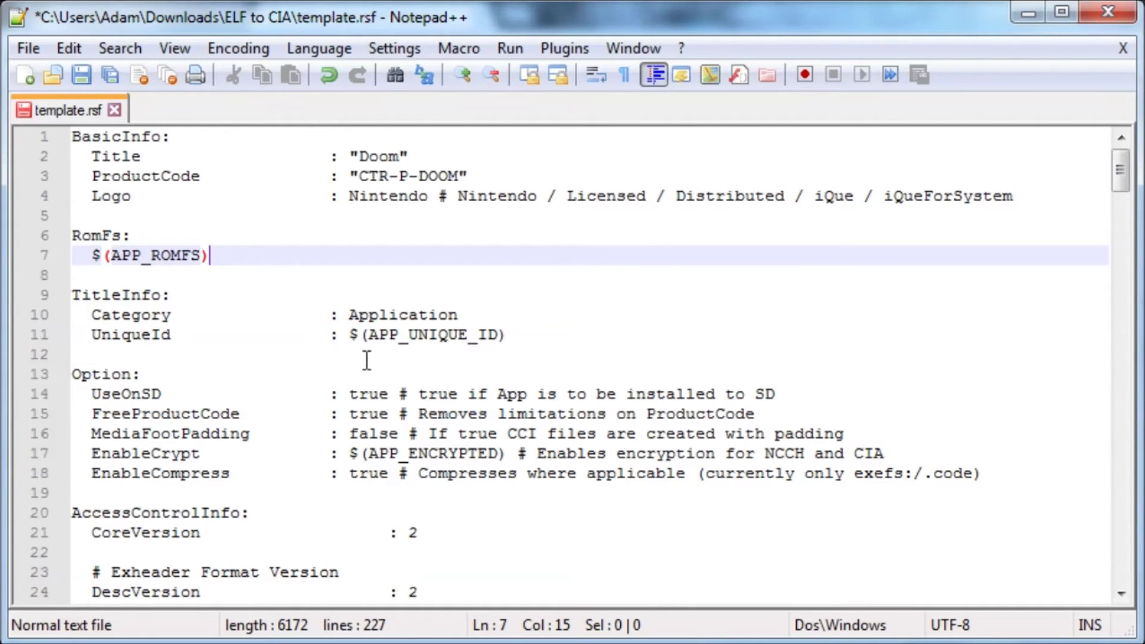
Step: Scroll through template.rsf to review its remaining settings
scroll(365, 361, down, 1)
scroll(157, 334, down, 2)
scroll(628, 389, down, 4)
drag(1120, 213, 1136, 313)
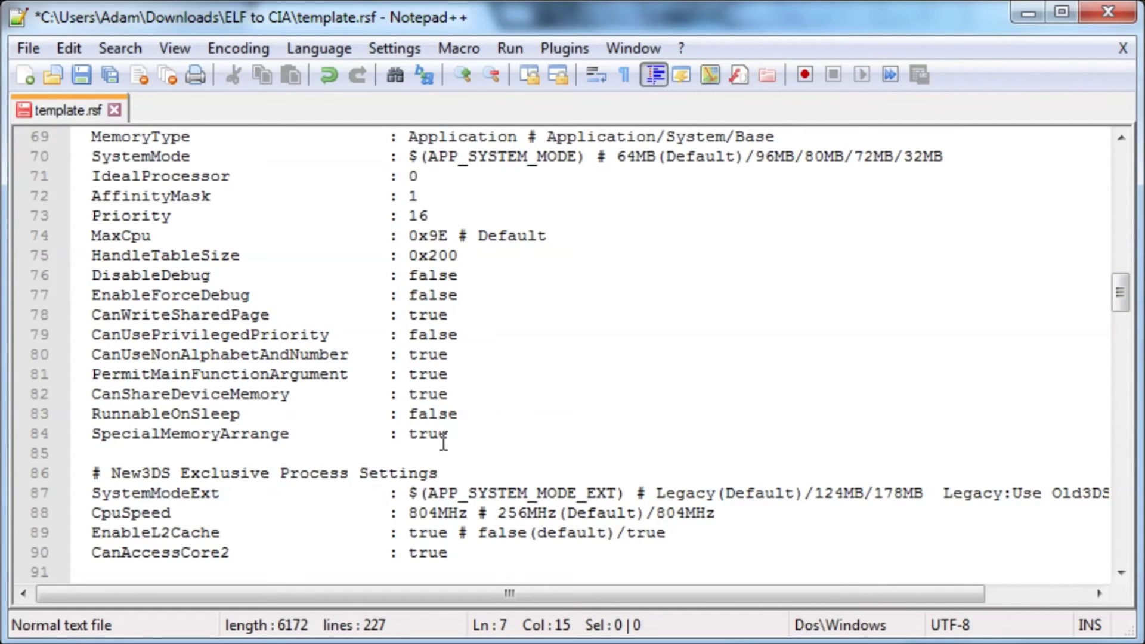
drag(450, 374, 410, 375)
click(417, 356)
scroll(418, 356, up, 4)
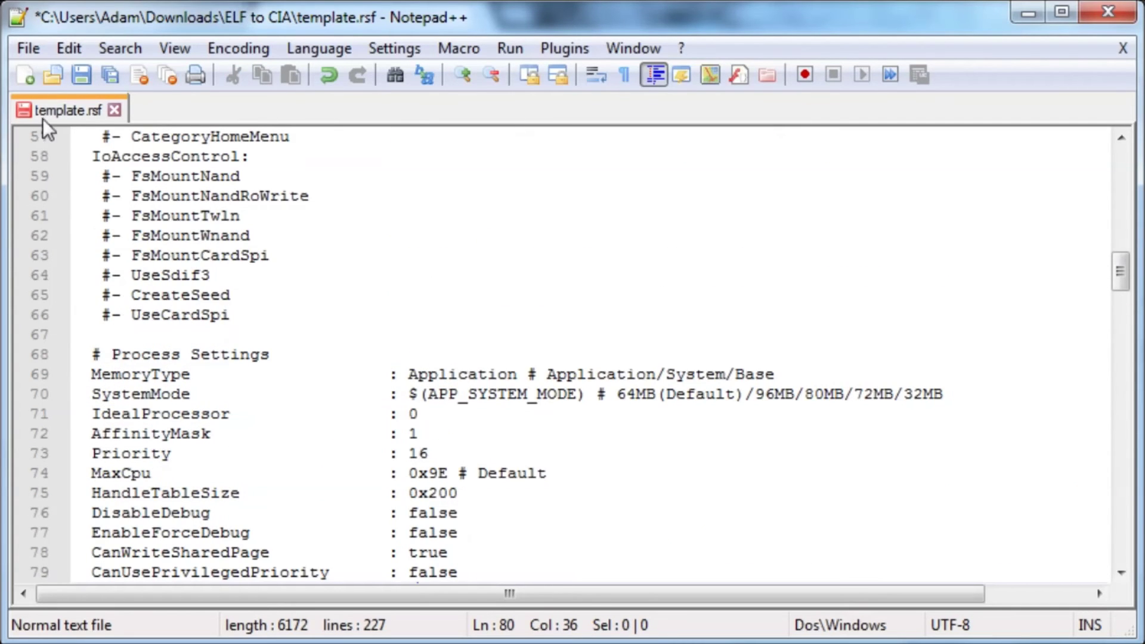
Step: Save the edited template.rsf in Notepad++
click(38, 47)
click(51, 184)
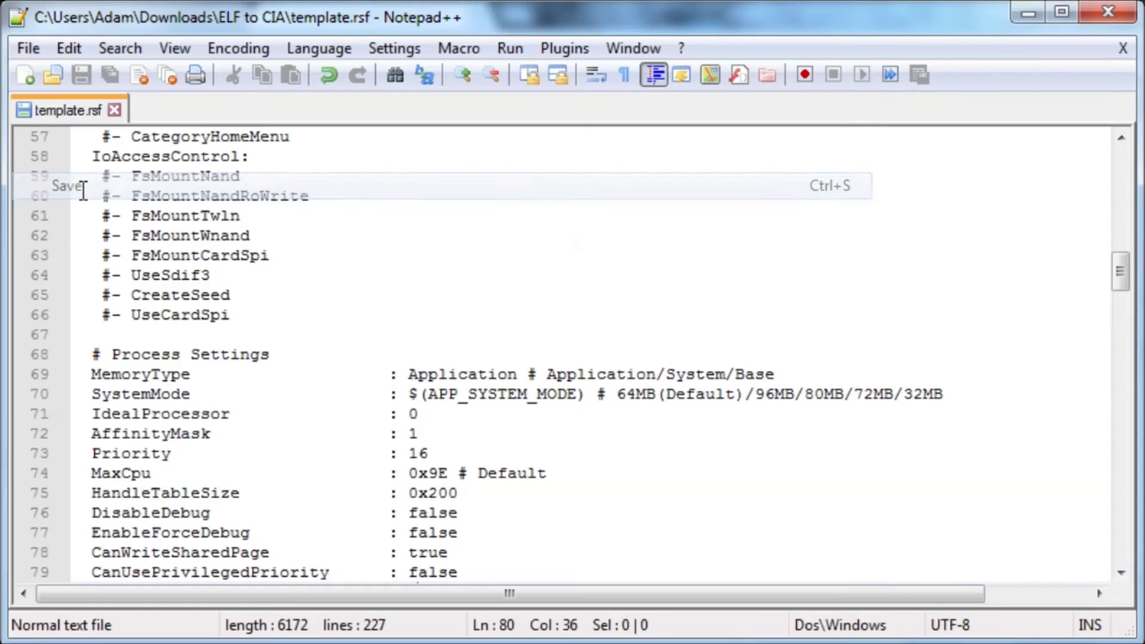
click(29, 49)
click(867, 175)
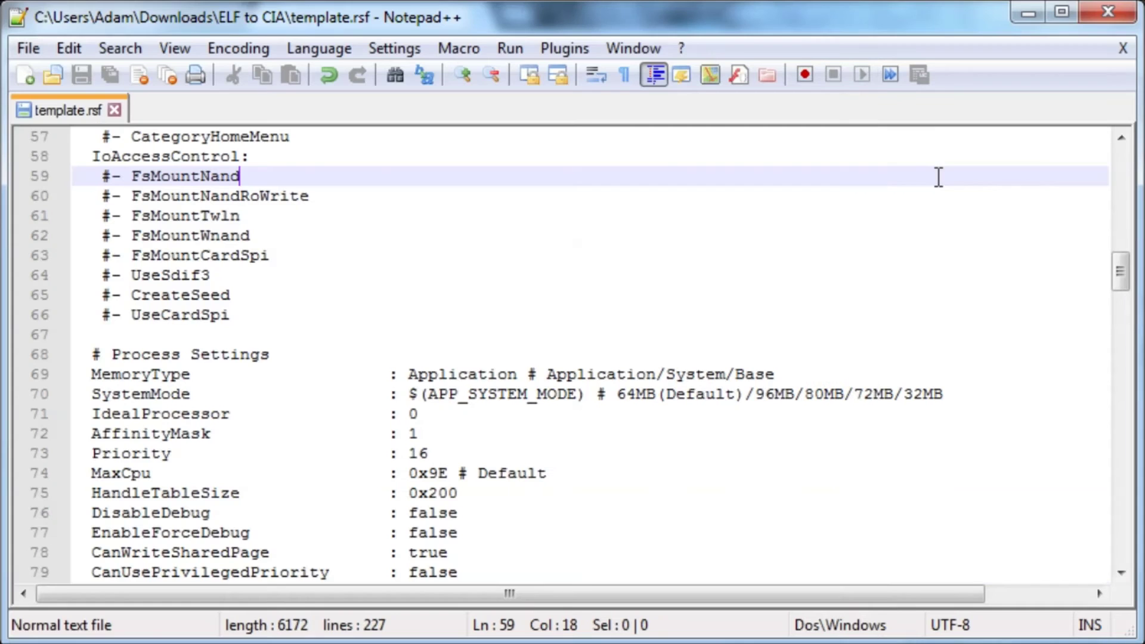
Step: Close Notepad++ and run ELF2CIA.bat to build rom.3ds and install.cia
click(1110, 13)
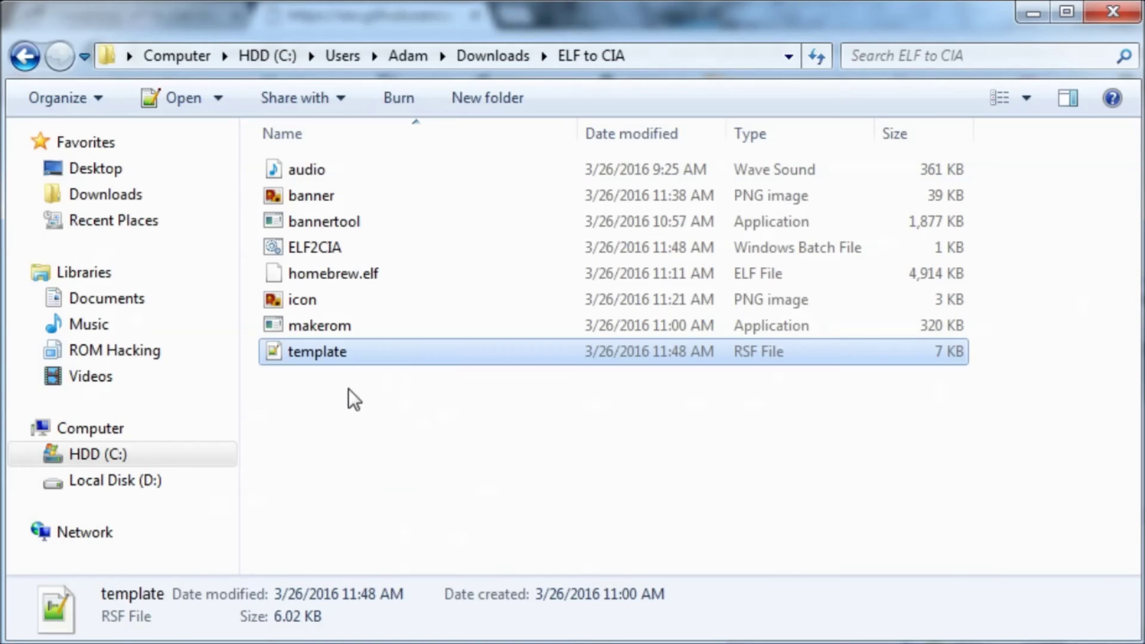
drag(358, 416, 350, 387)
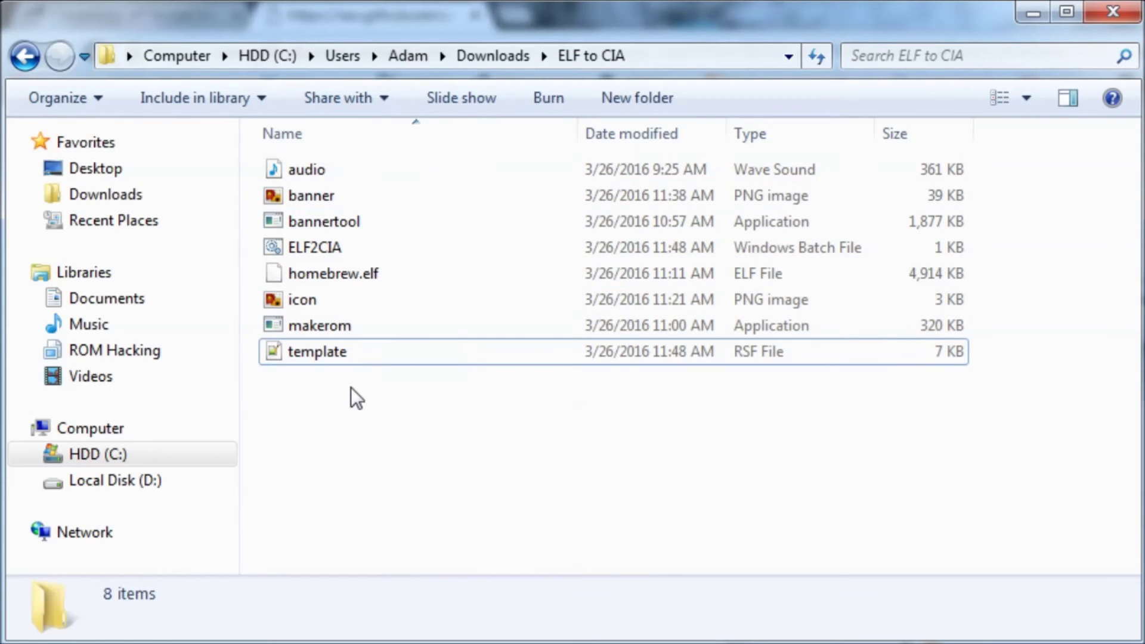
click(337, 249)
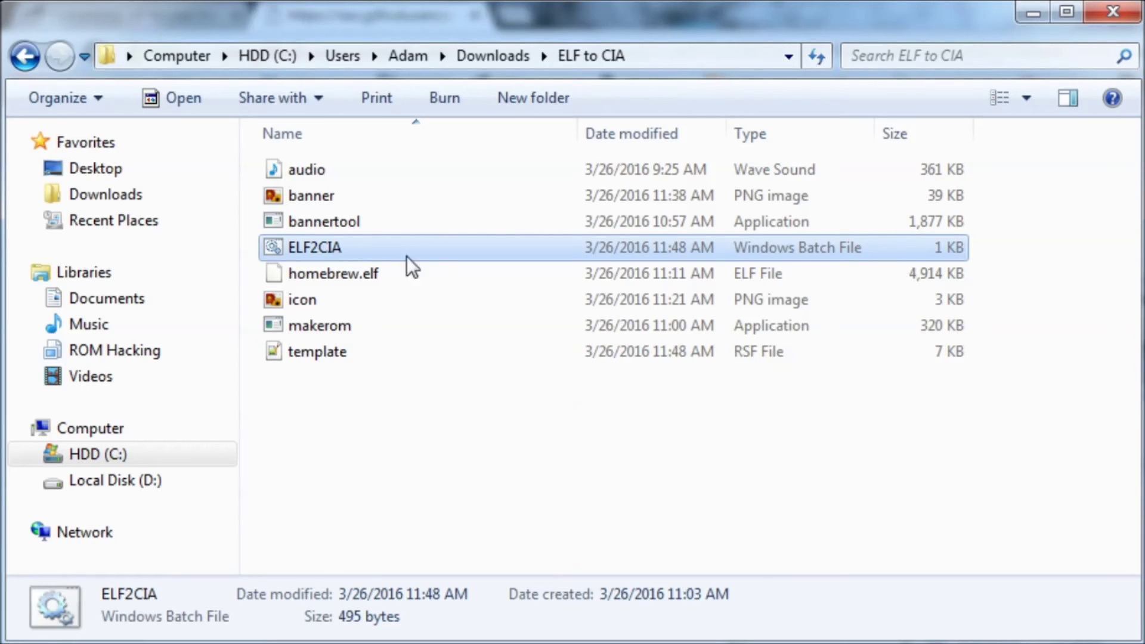
double_click(351, 251)
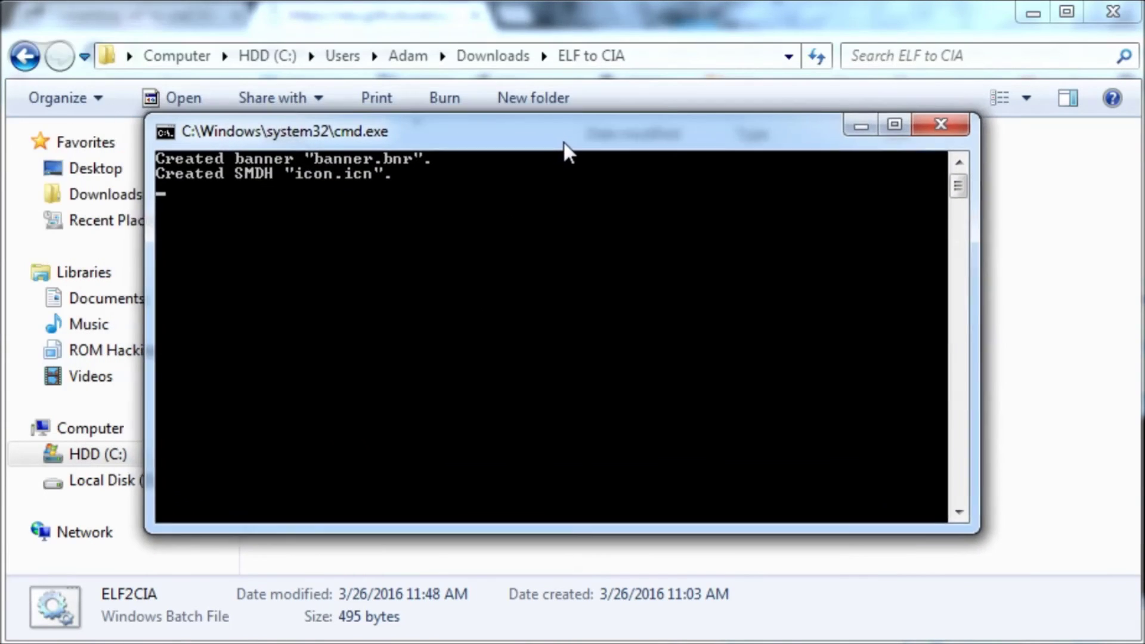
drag(565, 142, 570, 145)
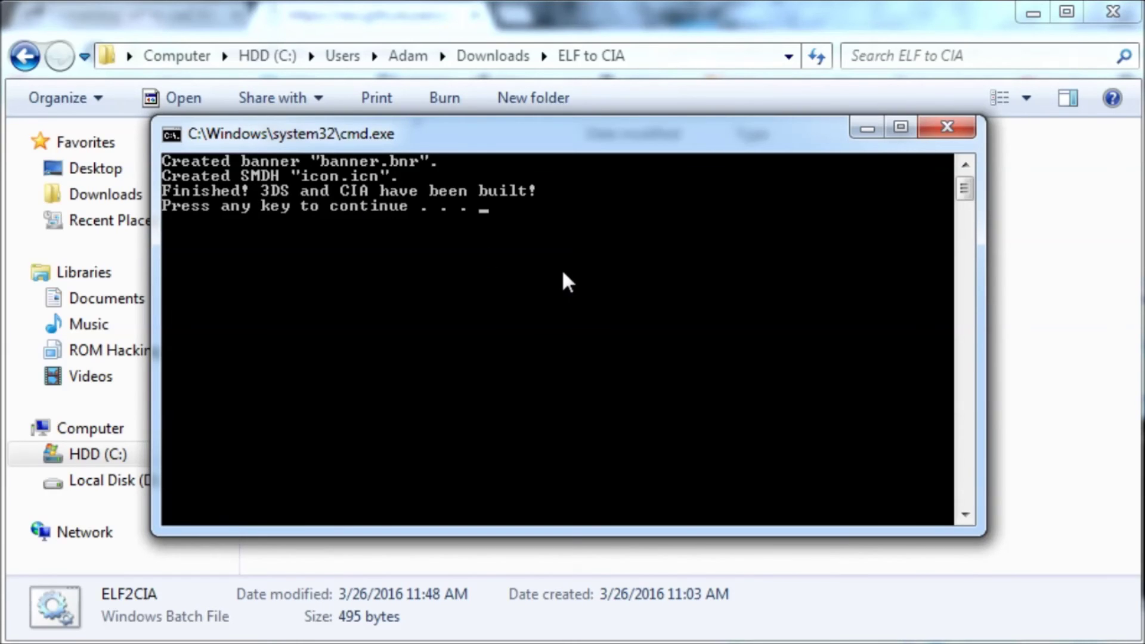
key(Return)
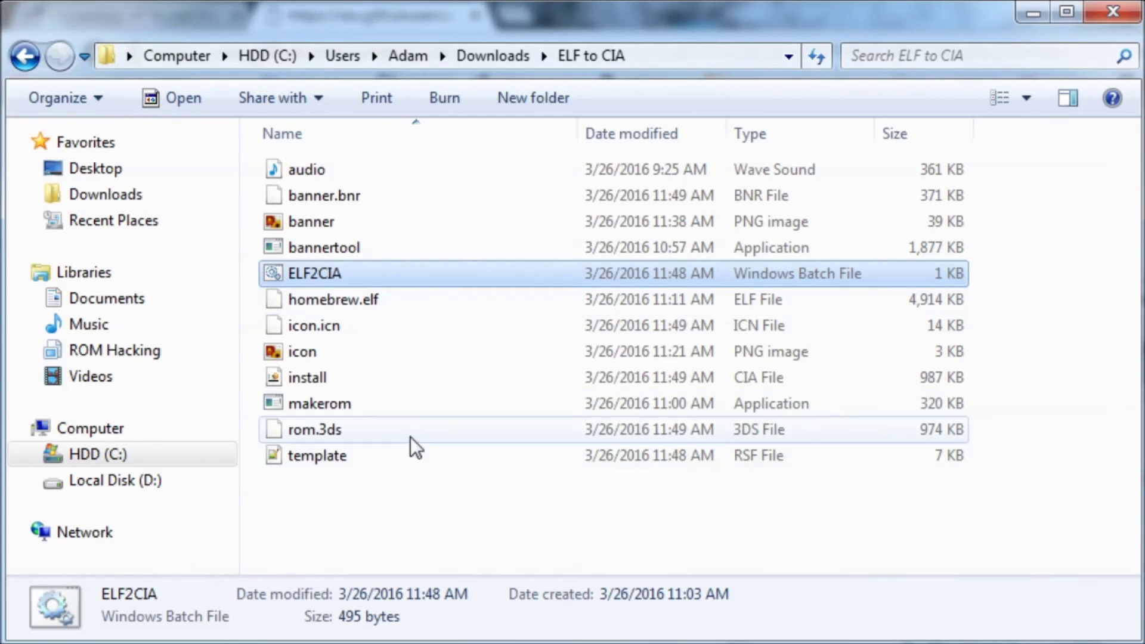
click(411, 436)
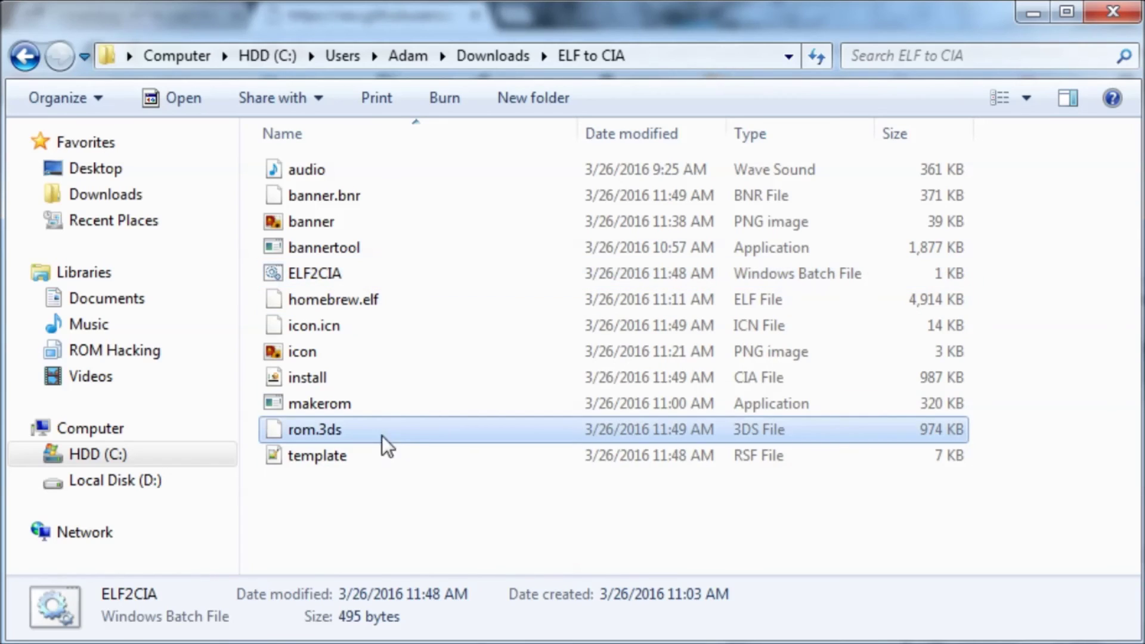
click(369, 376)
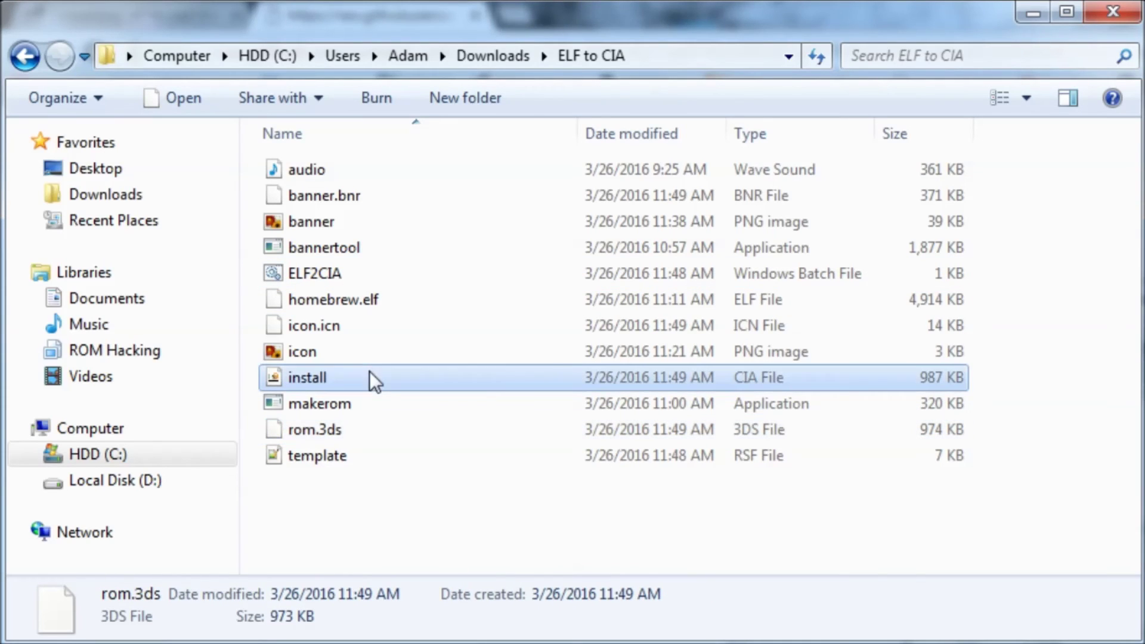
click(367, 434)
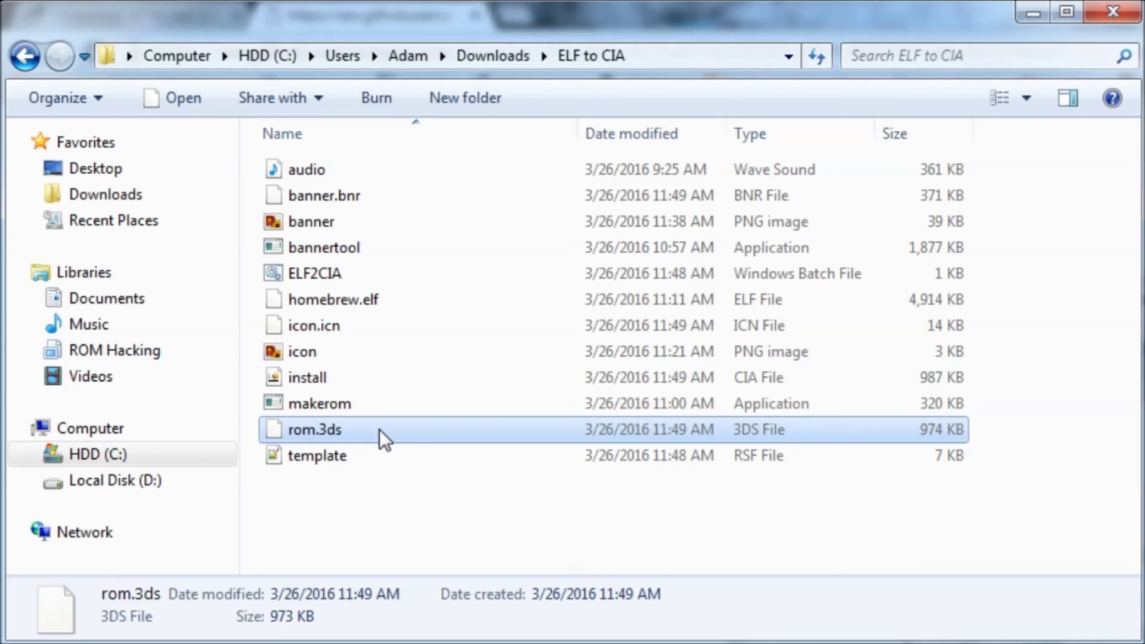
drag(380, 429, 399, 427)
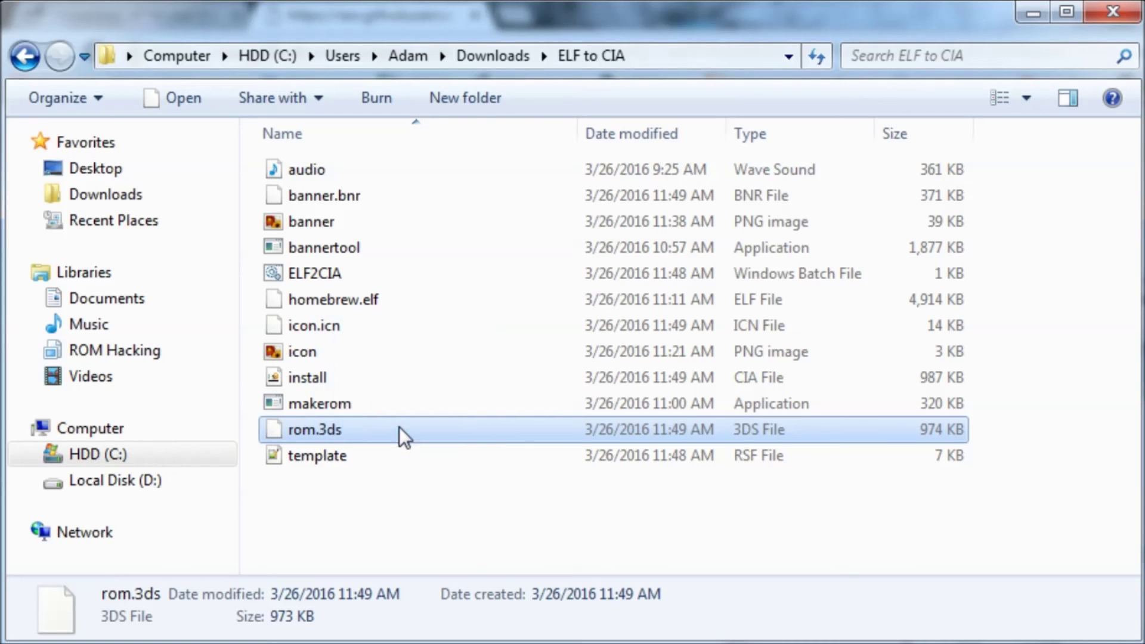
click(351, 378)
drag(342, 381, 373, 380)
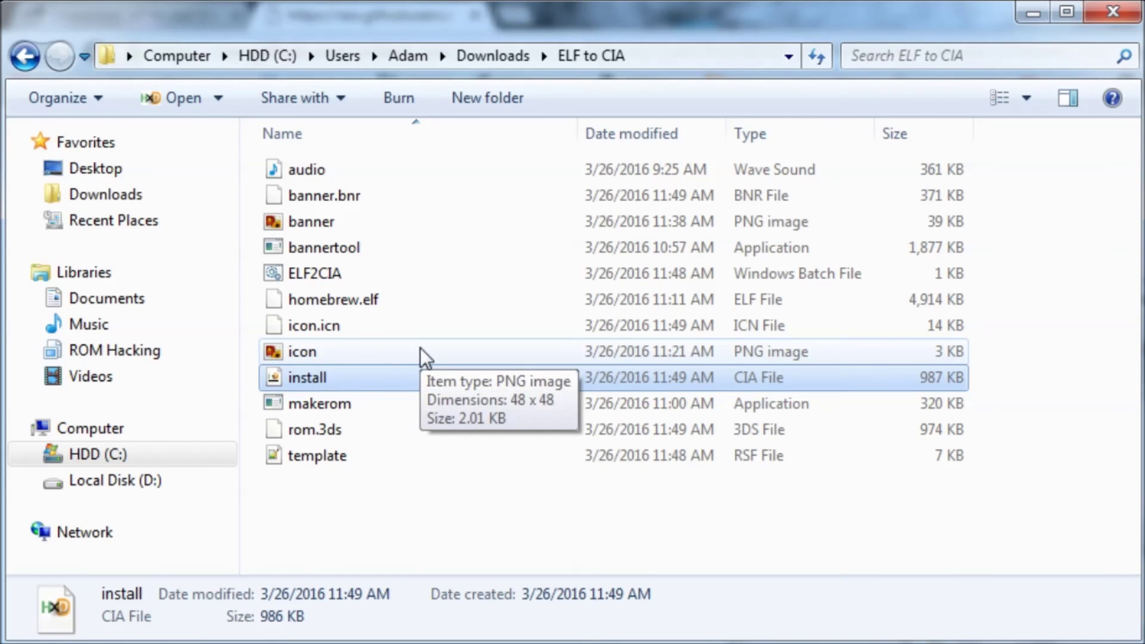
click(498, 494)
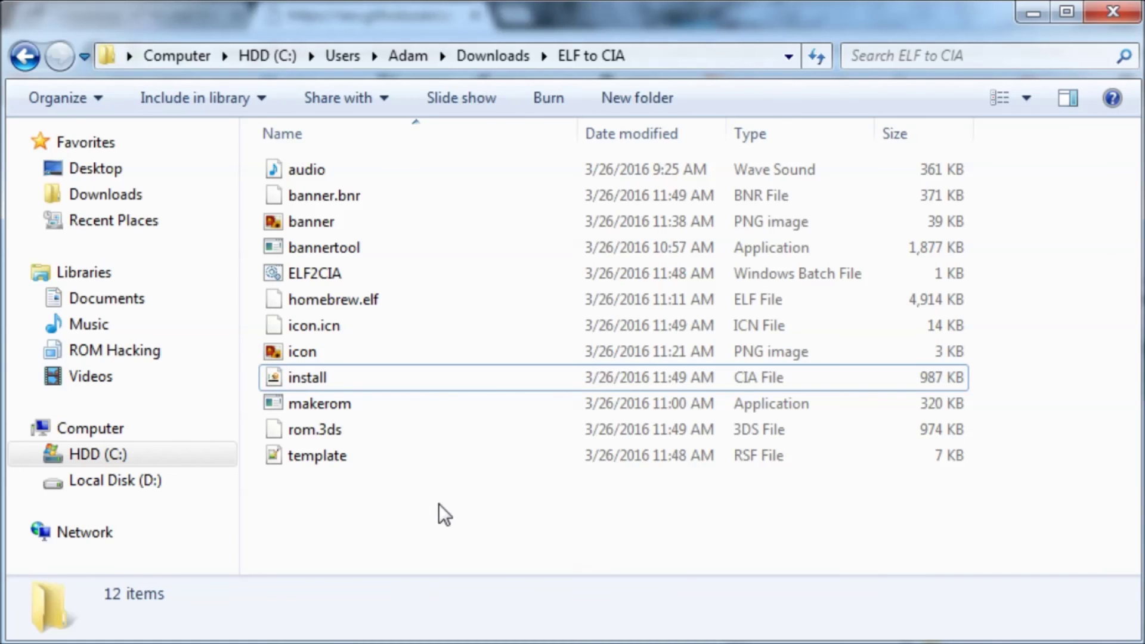
drag(439, 501, 573, 537)
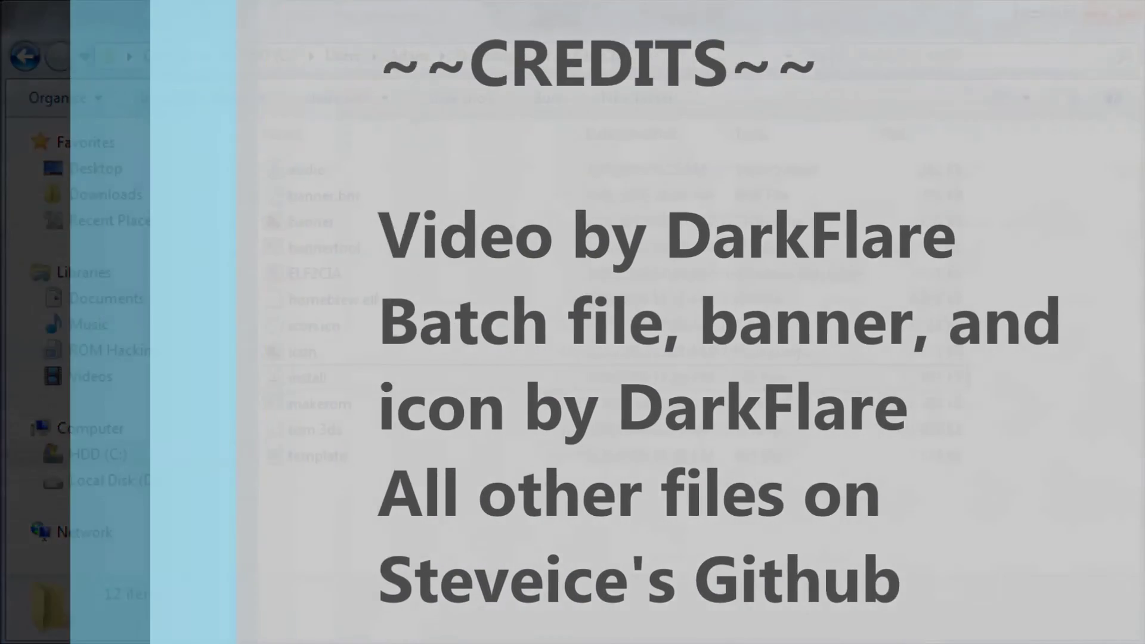